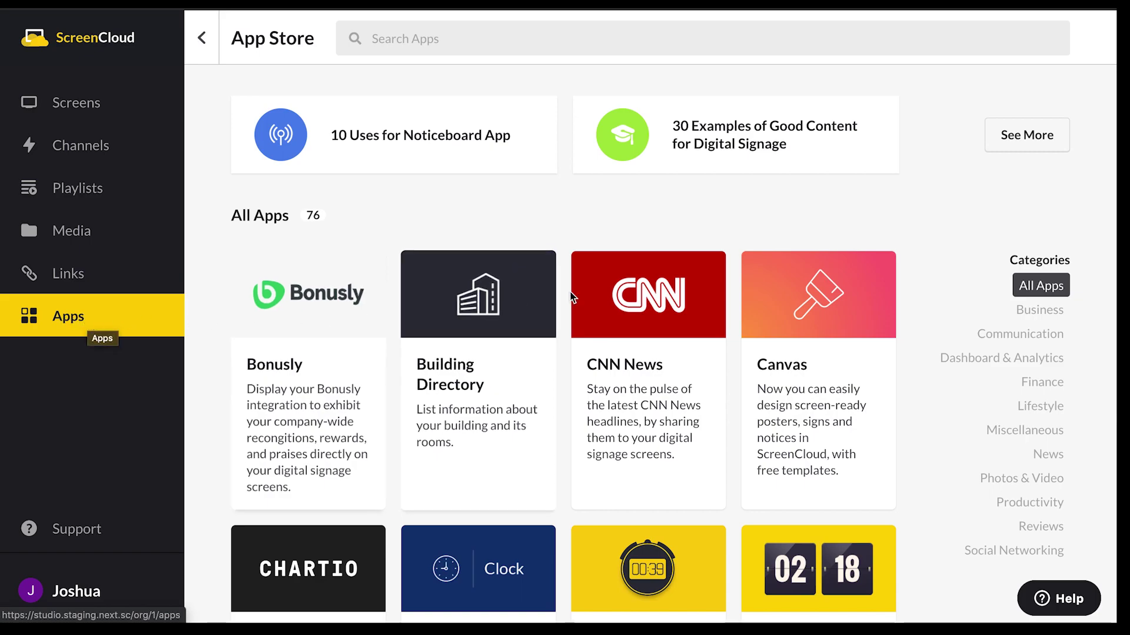
# Open the Canvas app's detail window in the ScreenCloud App Store.
pyautogui.click(854, 327)
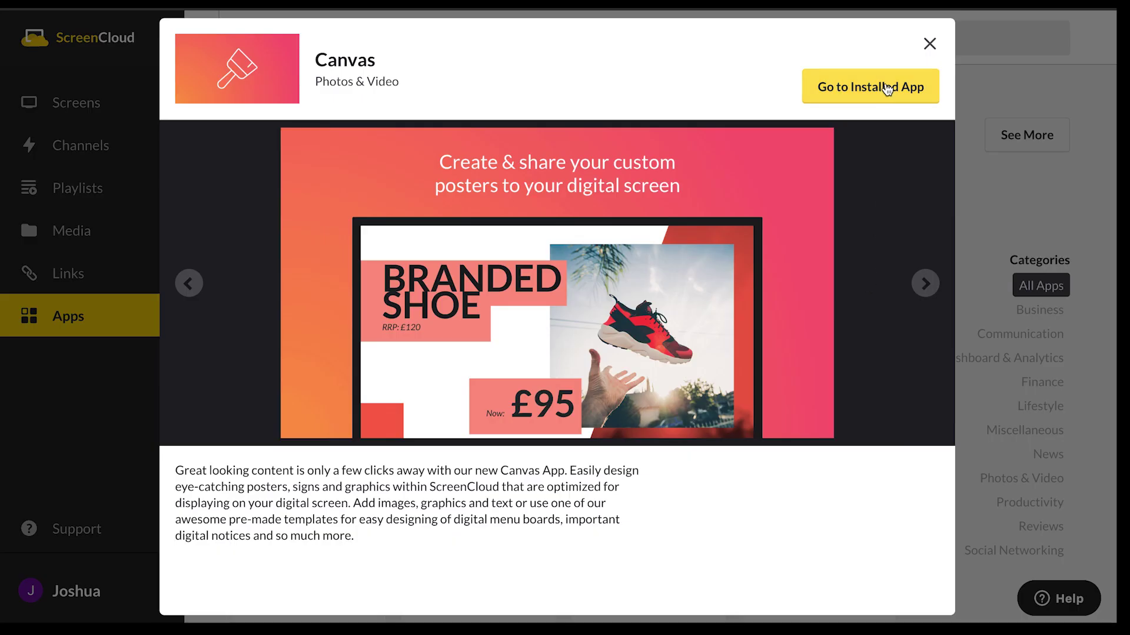
# Create a new Canvas instance and name it 'Employee Quote'.
pyautogui.click(887, 89)
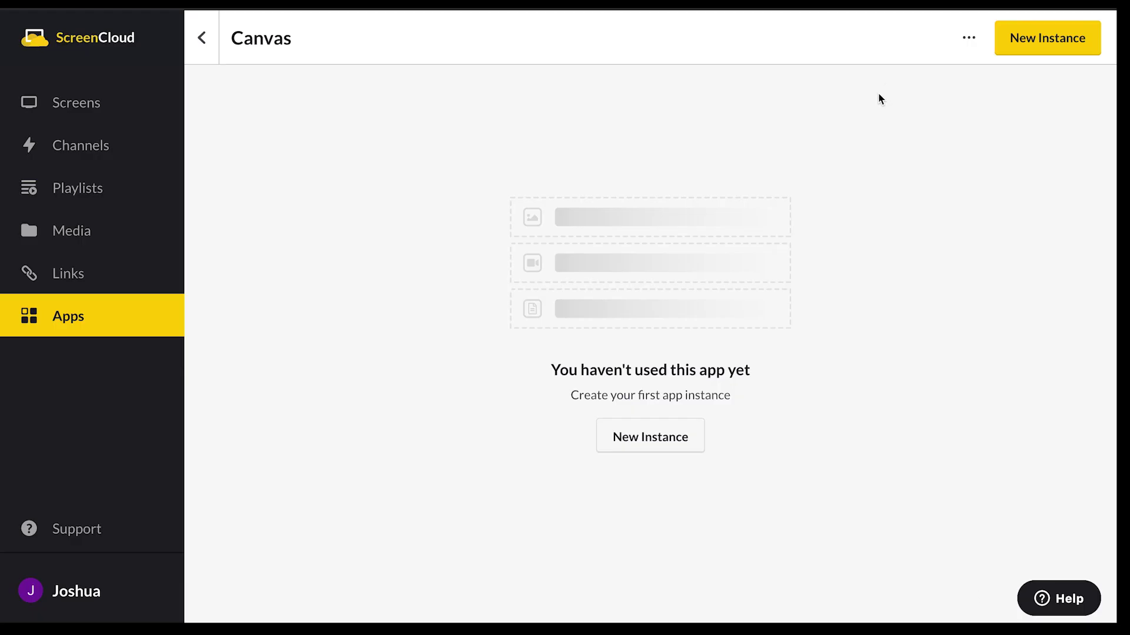
pyautogui.click(1056, 52)
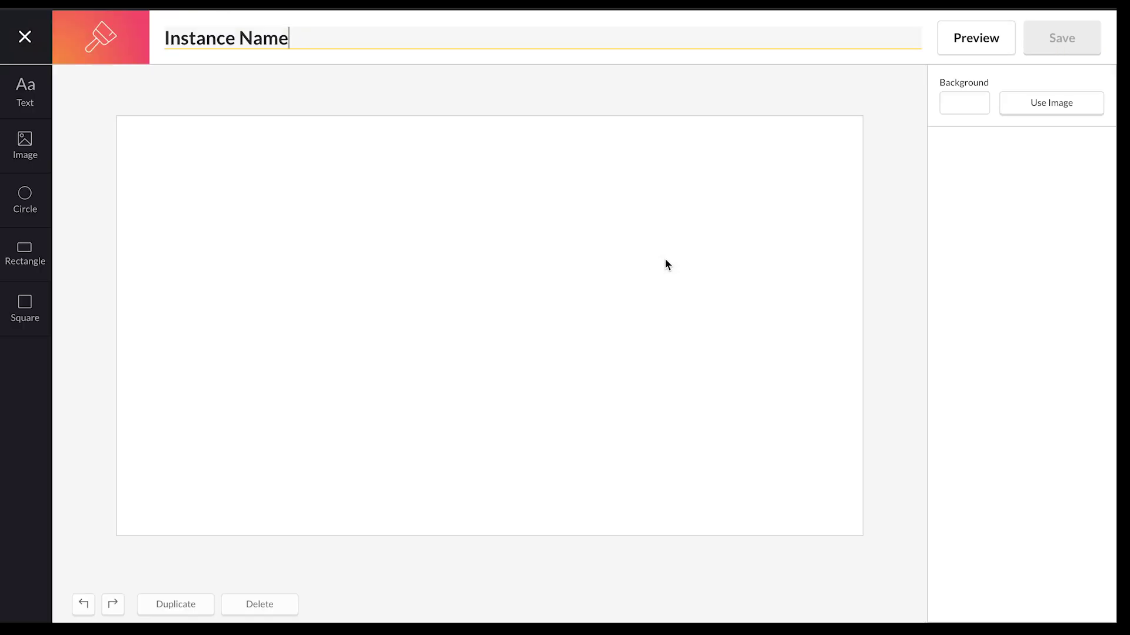
pyautogui.moveTo(307, 36); pyautogui.dragTo(199, 39)
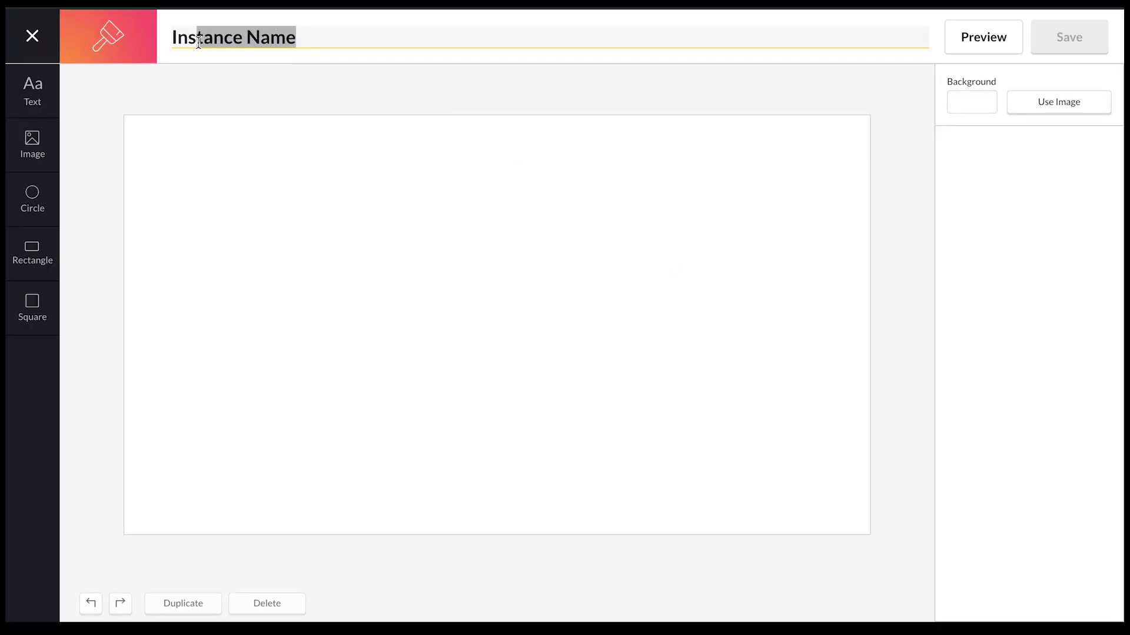
pyautogui.press('BackSpace')
pyautogui.press('BackSpace')
pyautogui.press('BackSpace')
pyautogui.press('BackSpace')
pyautogui.write('Emp')
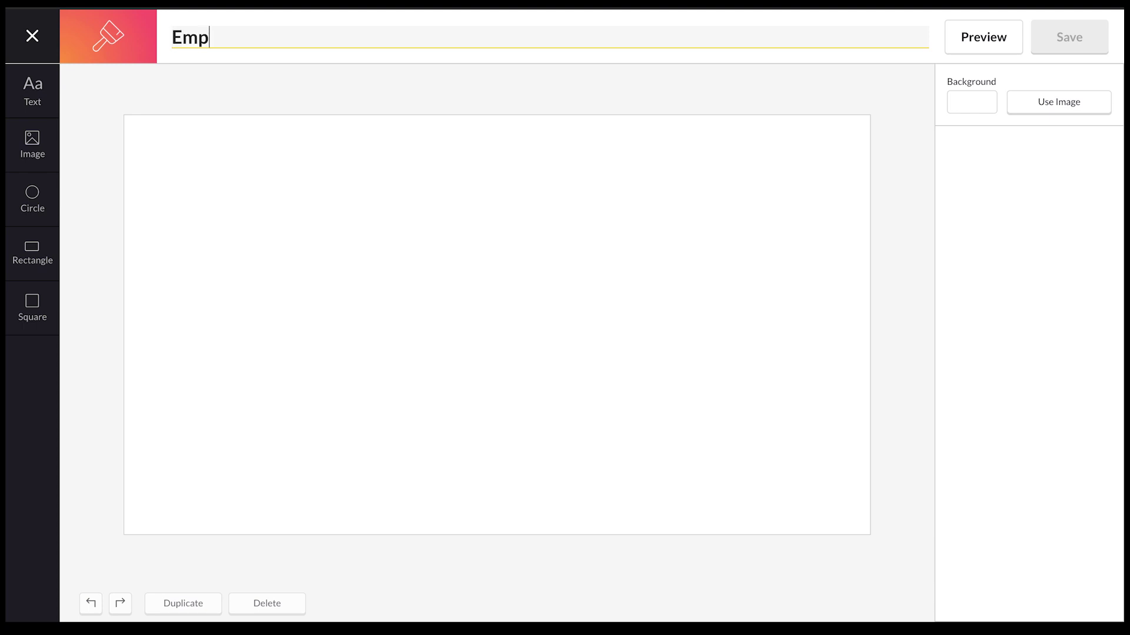
pyautogui.write('loyee Quo')
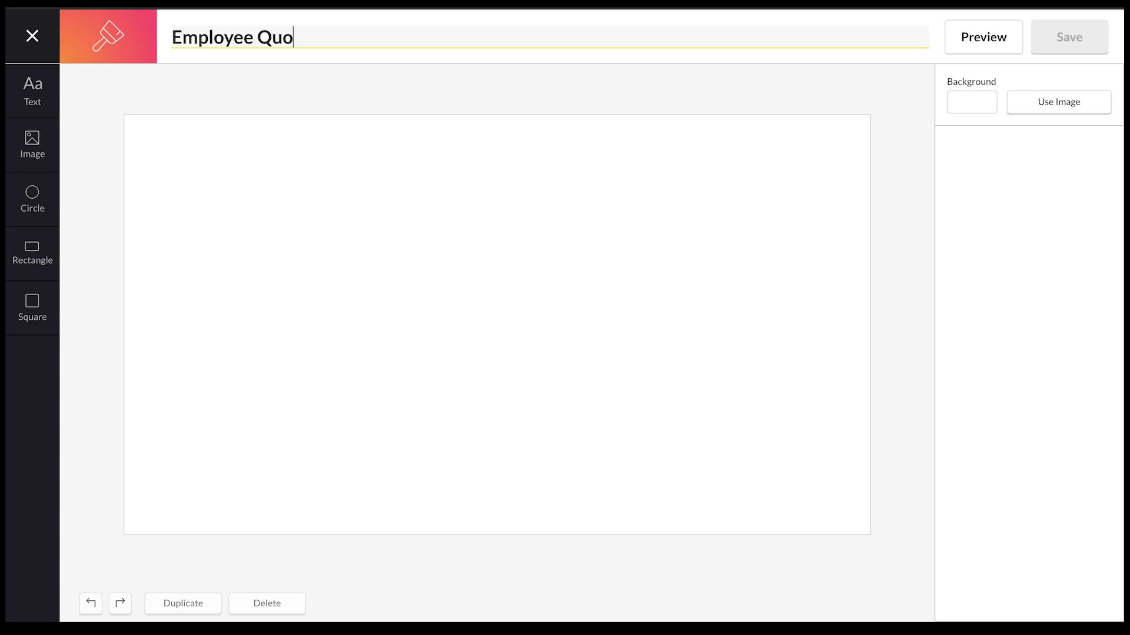
pyautogui.write('te')
pyautogui.click(260, 175)
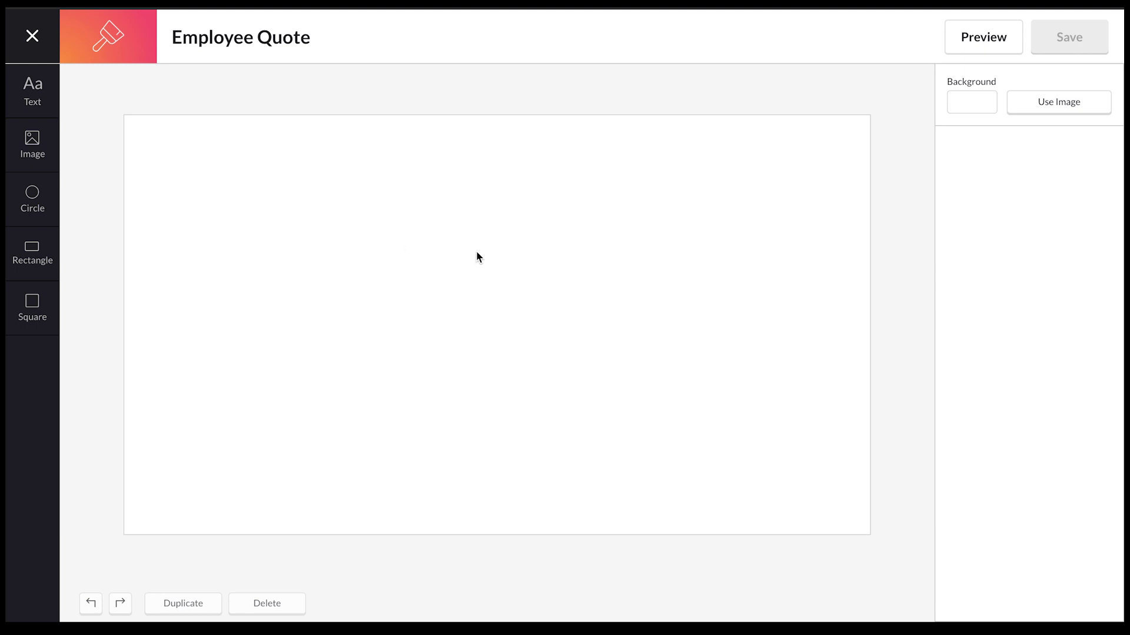
# Upload office.background.jpg and set it as the canvas background image.
pyautogui.click(982, 114)
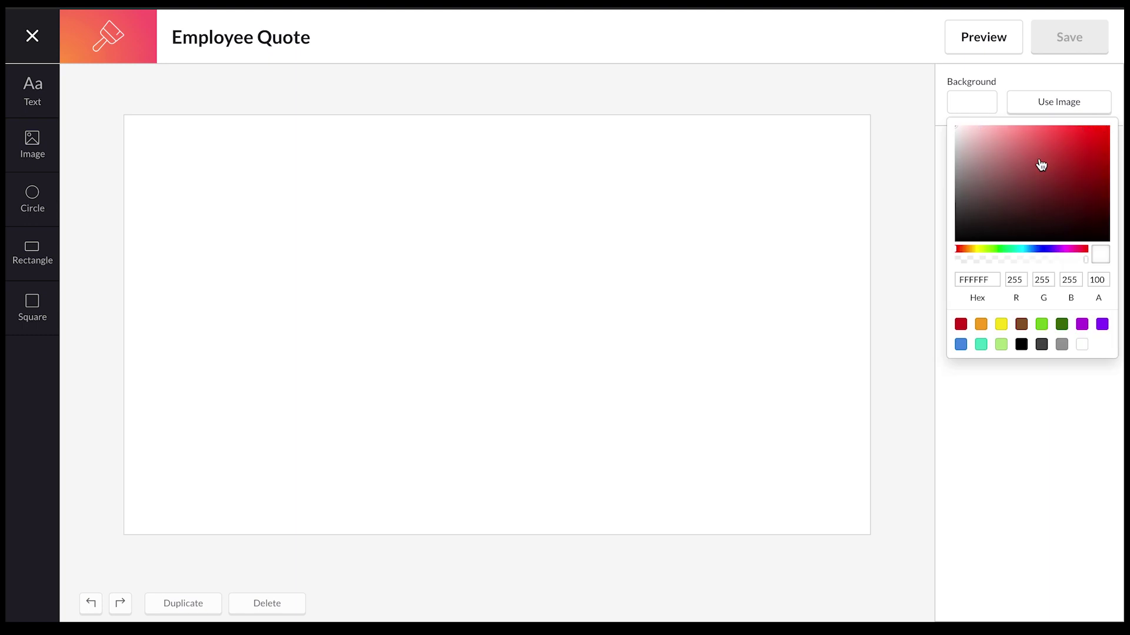
pyautogui.click(1061, 105)
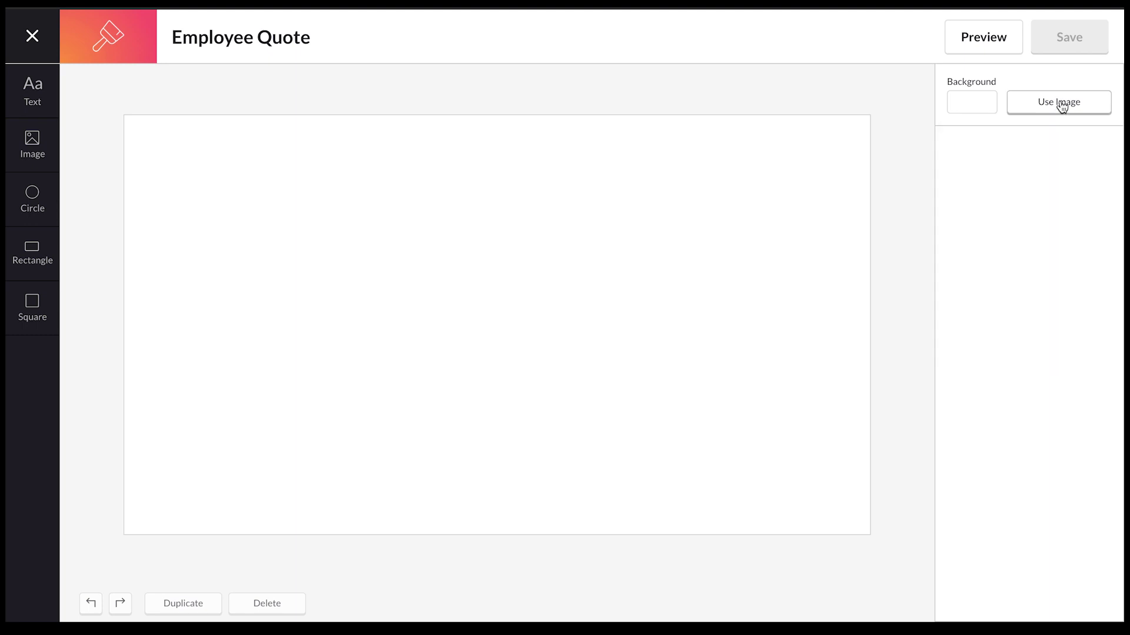
pyautogui.click(1068, 108)
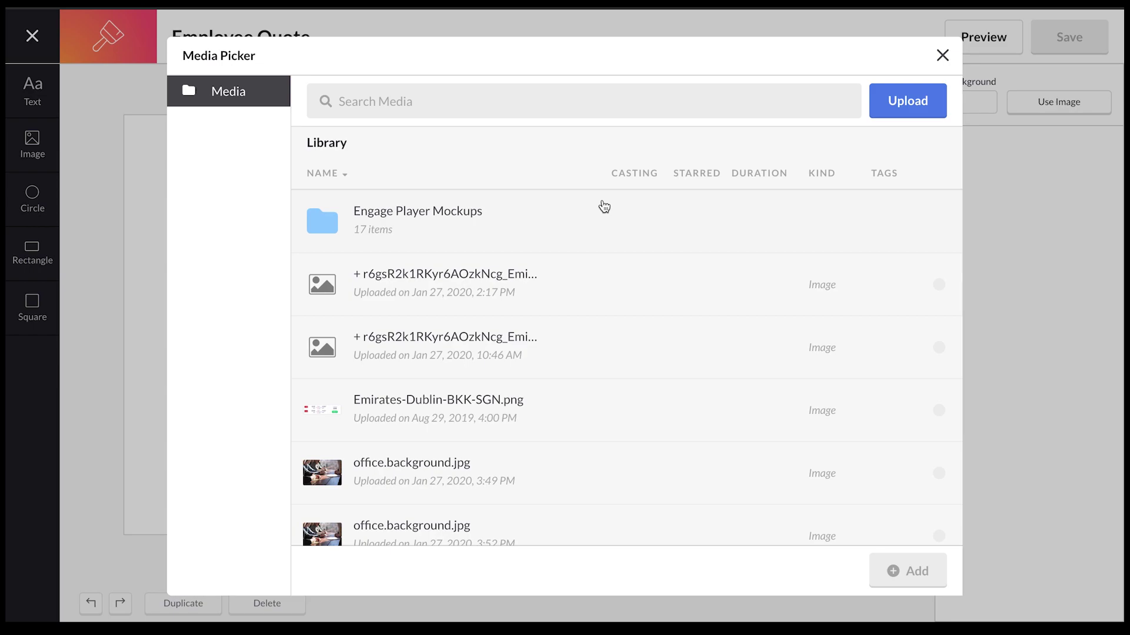
pyautogui.click(904, 113)
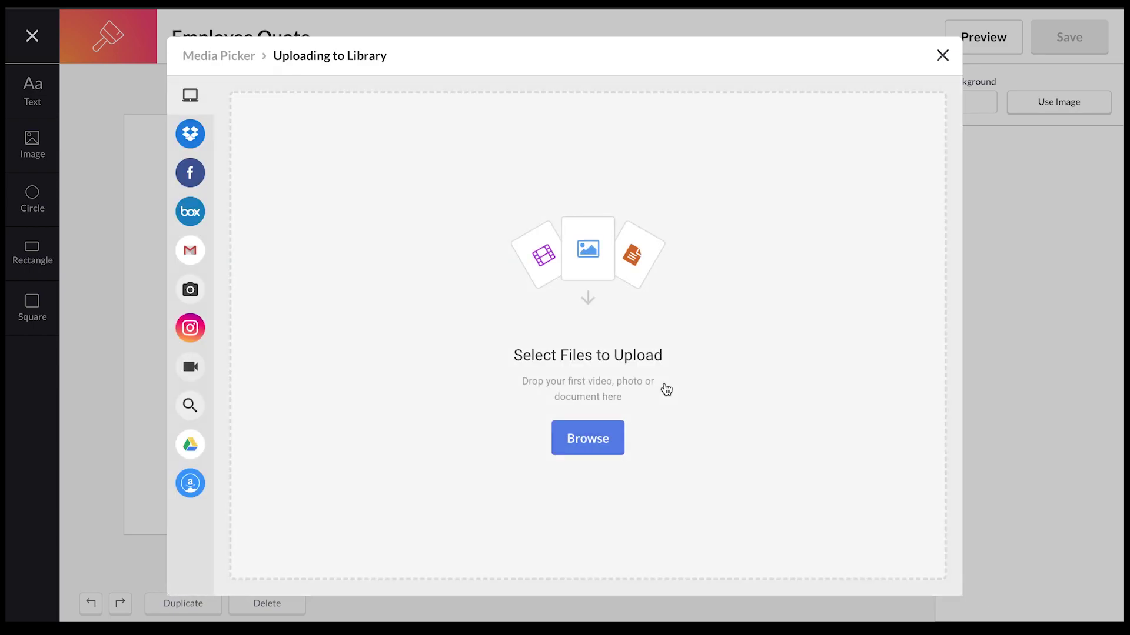
pyautogui.click(589, 445)
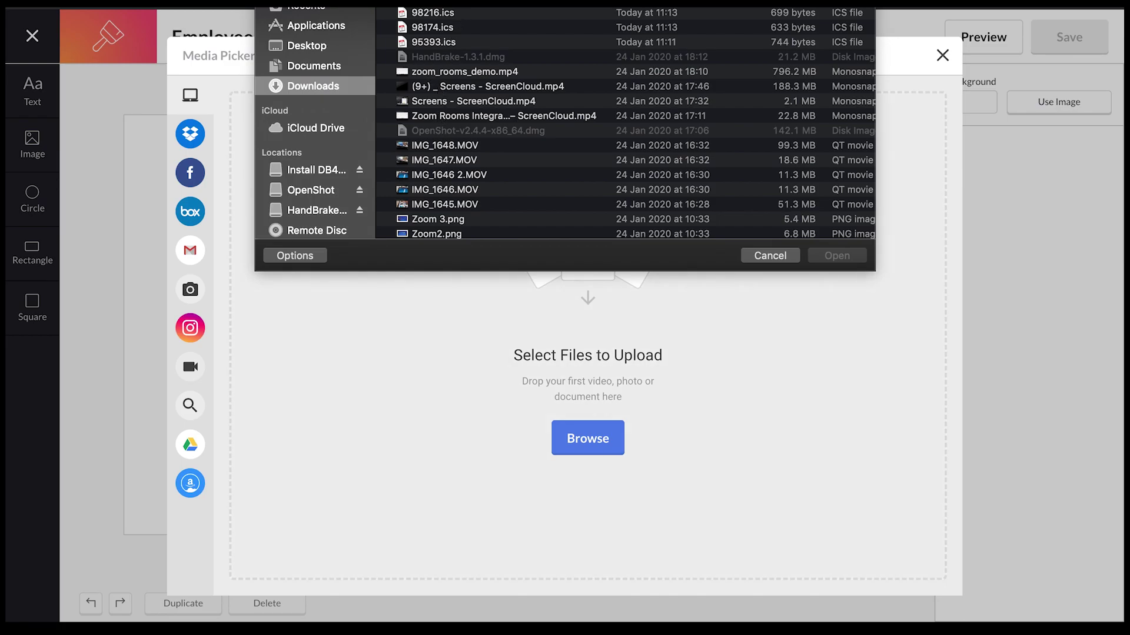
pyautogui.click(619, 87)
pyautogui.click(835, 256)
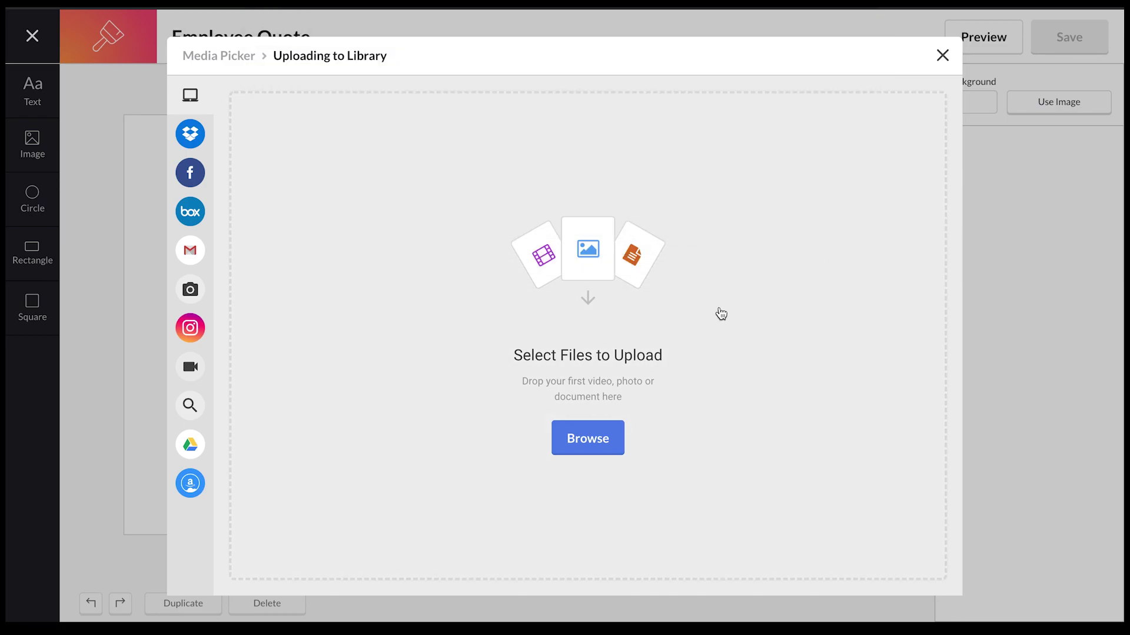
pyautogui.click(941, 582)
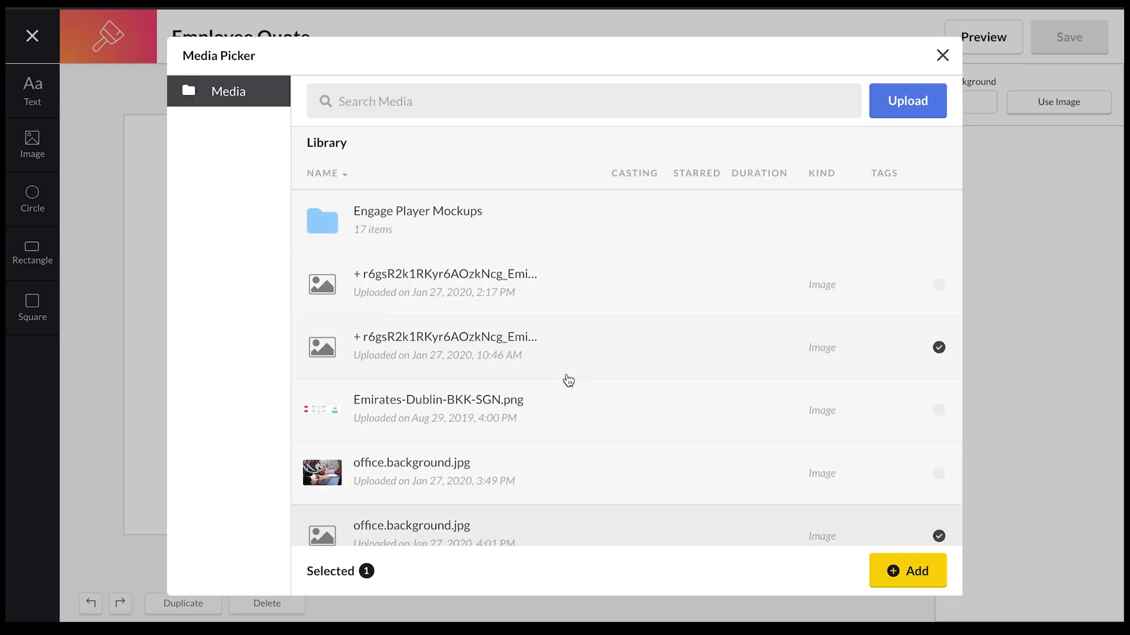
pyautogui.click(935, 578)
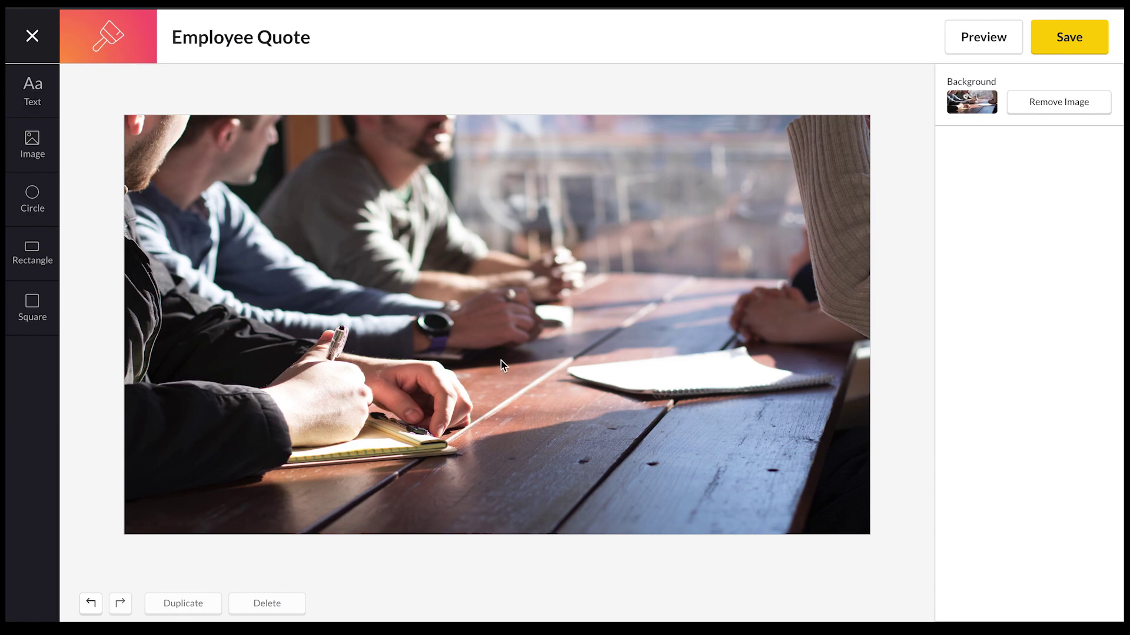
# Add a rectangle and stretch it over the right half of the office photo, top to bottom.
pyautogui.click(32, 257)
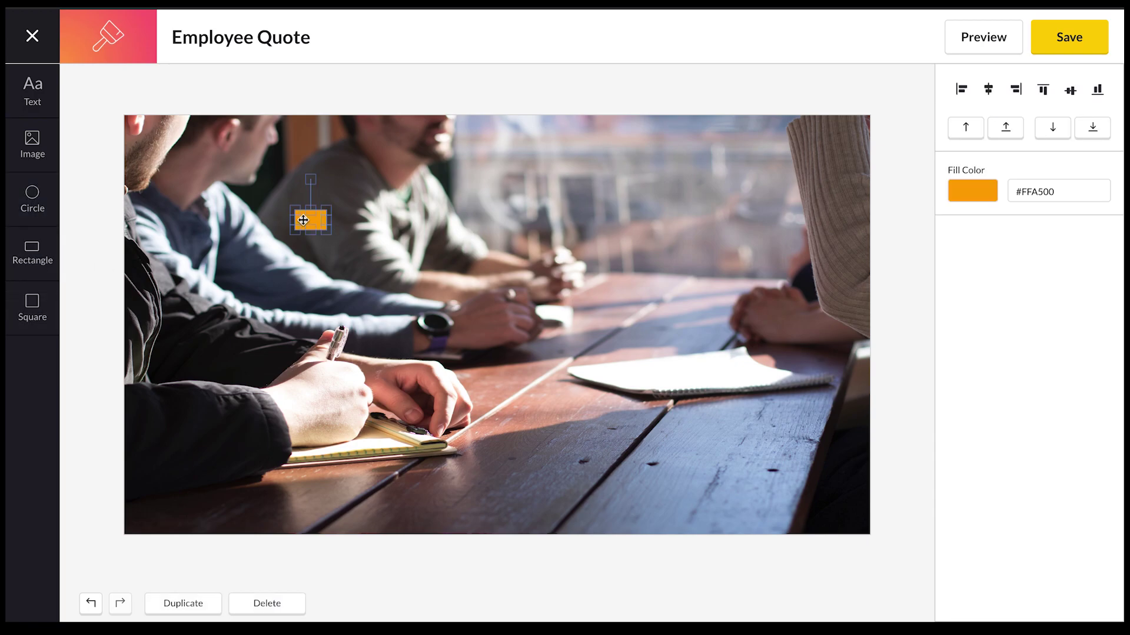
pyautogui.moveTo(308, 220); pyautogui.dragTo(780, 478)
pyautogui.moveTo(565, 270); pyautogui.dragTo(507, 270)
pyautogui.moveTo(696, 170); pyautogui.dragTo(696, 111)
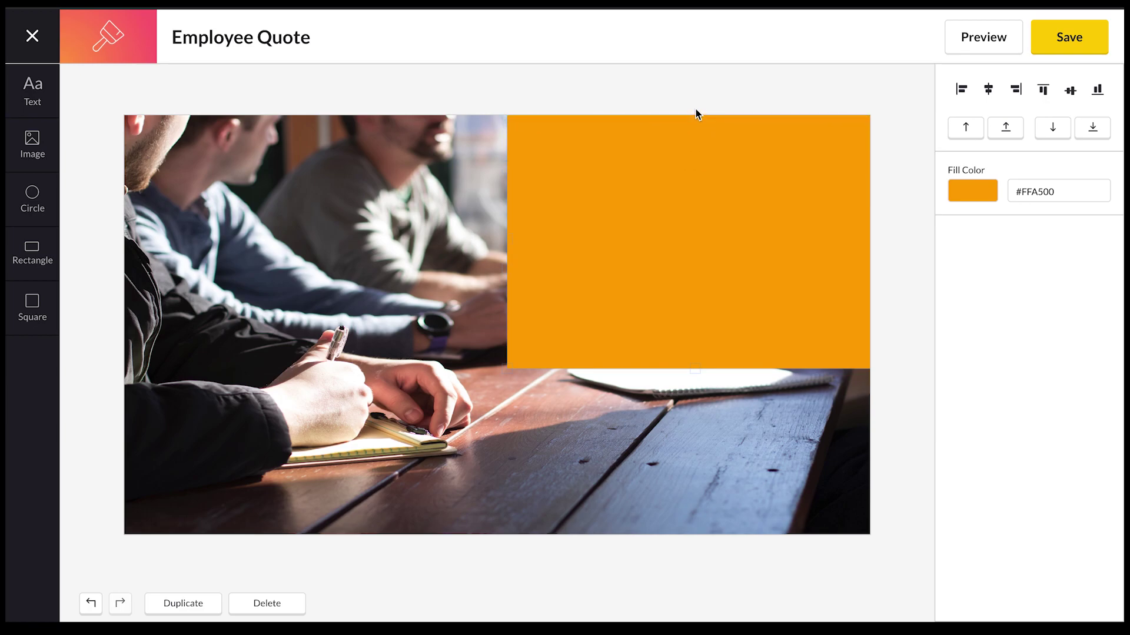
pyautogui.click(691, 347)
pyautogui.moveTo(696, 370); pyautogui.dragTo(704, 539)
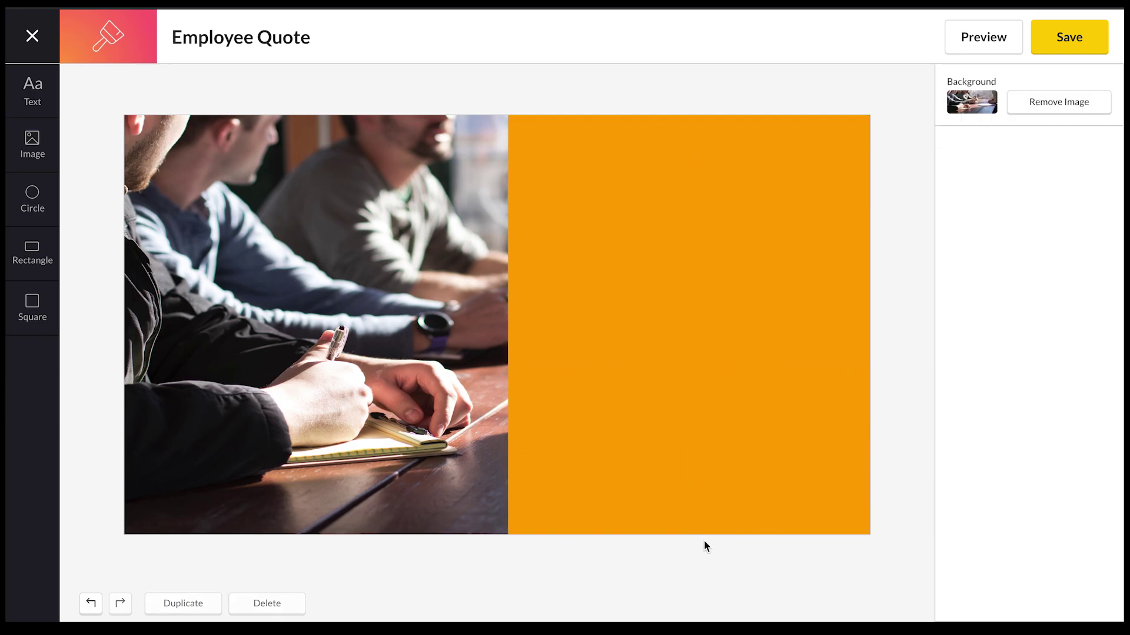
# Fill the rectangle with the purple colour #d87fed.
pyautogui.click(626, 336)
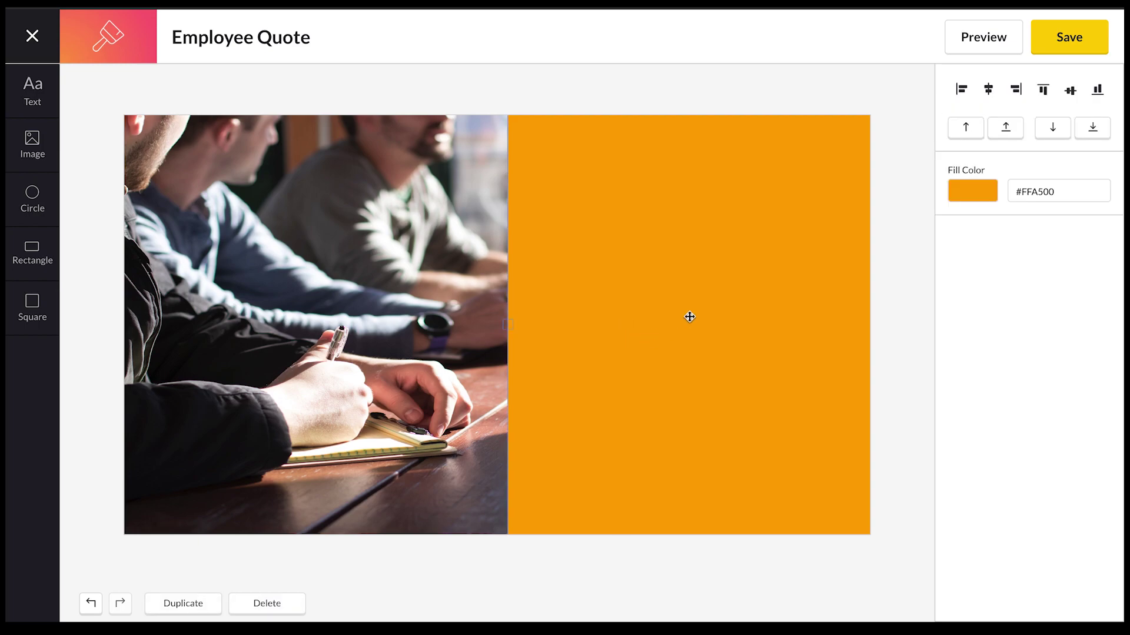
pyautogui.click(974, 192)
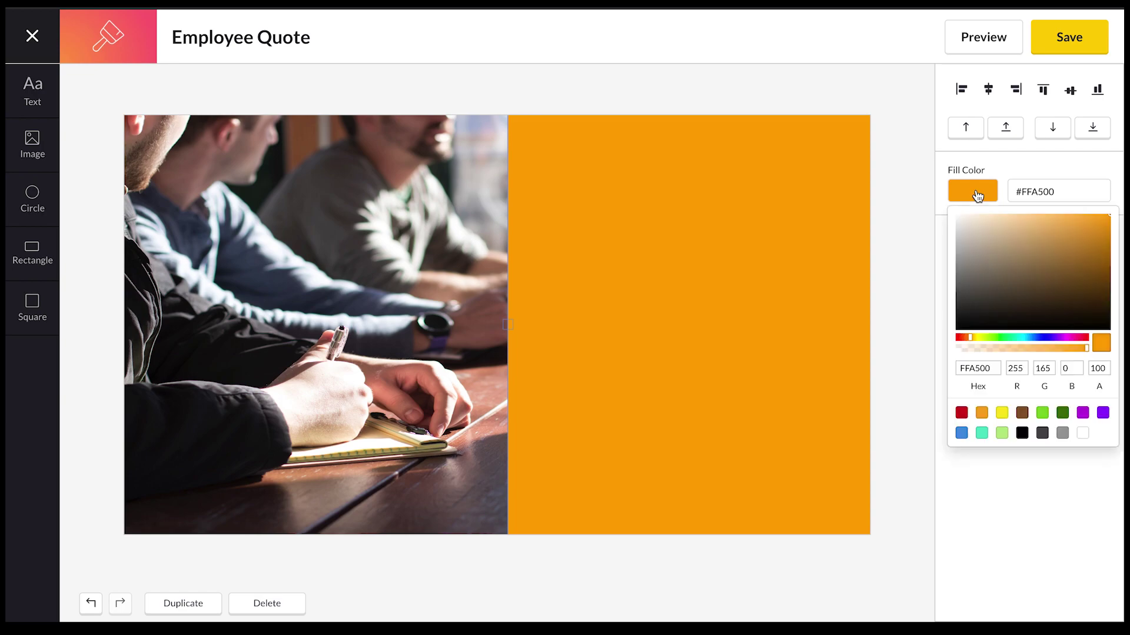
pyautogui.click(1065, 343)
pyautogui.moveTo(1092, 245); pyautogui.dragTo(1029, 221)
pyautogui.click(1027, 223)
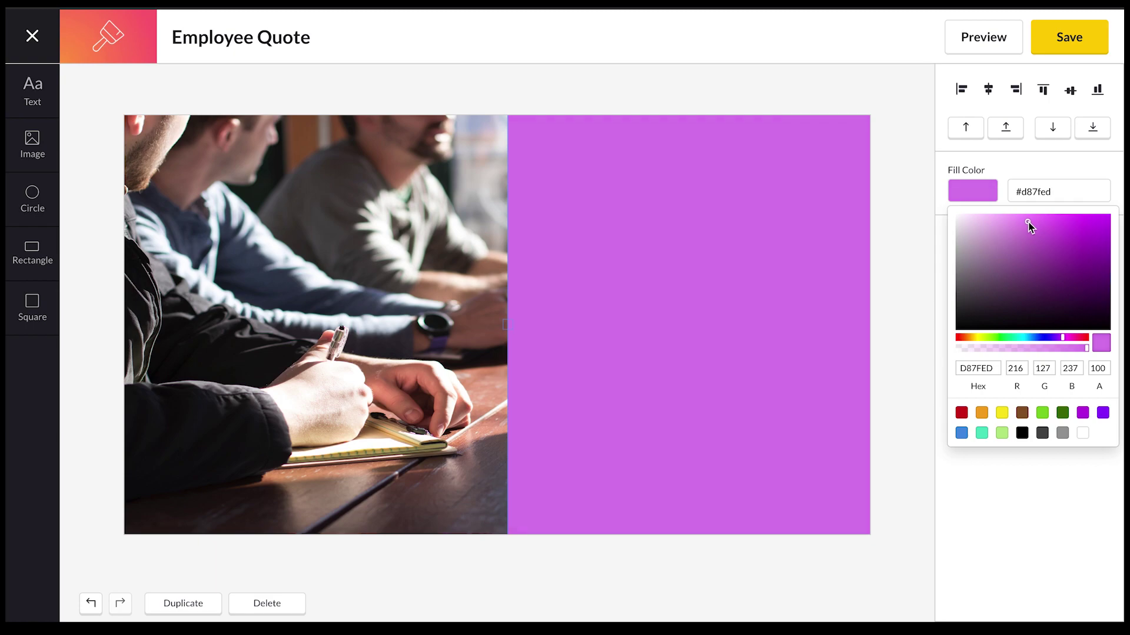
pyautogui.click(921, 244)
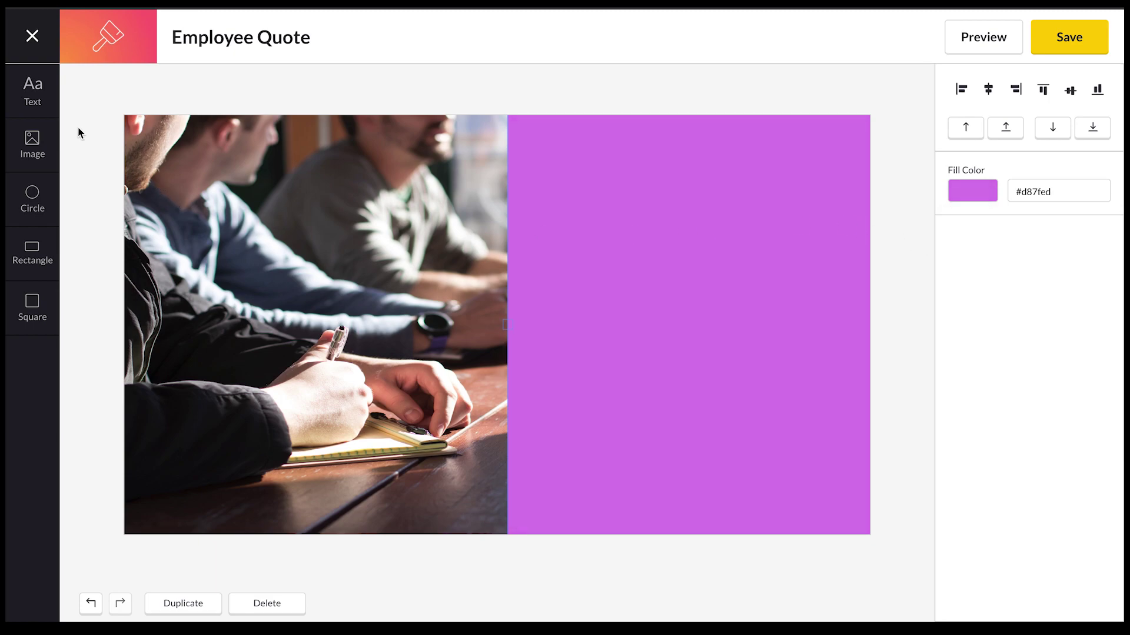
# Add a text box on the purple panel and replace its placeholder with the pasted quote.
pyautogui.click(36, 91)
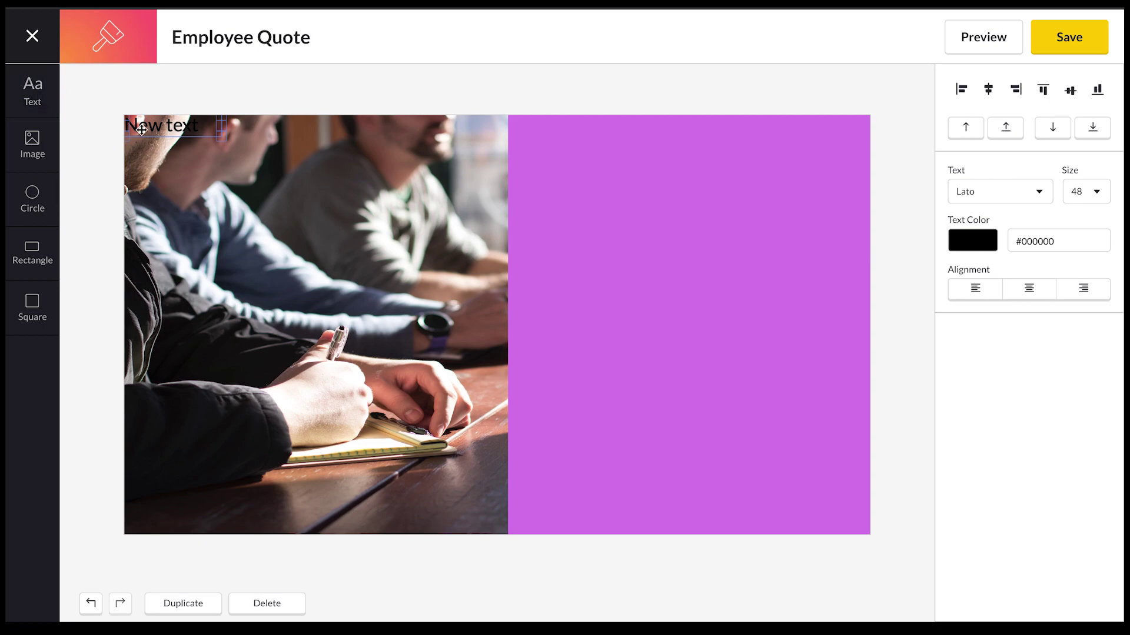
pyautogui.moveTo(158, 126); pyautogui.dragTo(564, 185)
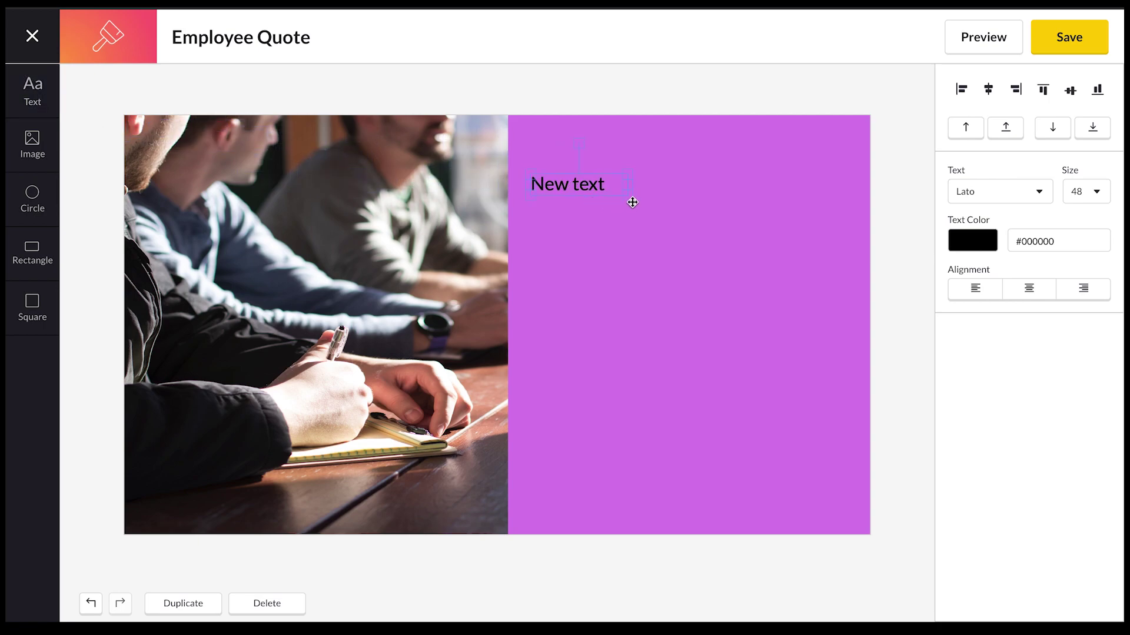
pyautogui.doubleClick(601, 186)
pyautogui.press('BackSpace')
pyautogui.press('BackSpace')
pyautogui.press('BackSpace')
pyautogui.press('BackSpace')
pyautogui.press('BackSpace')
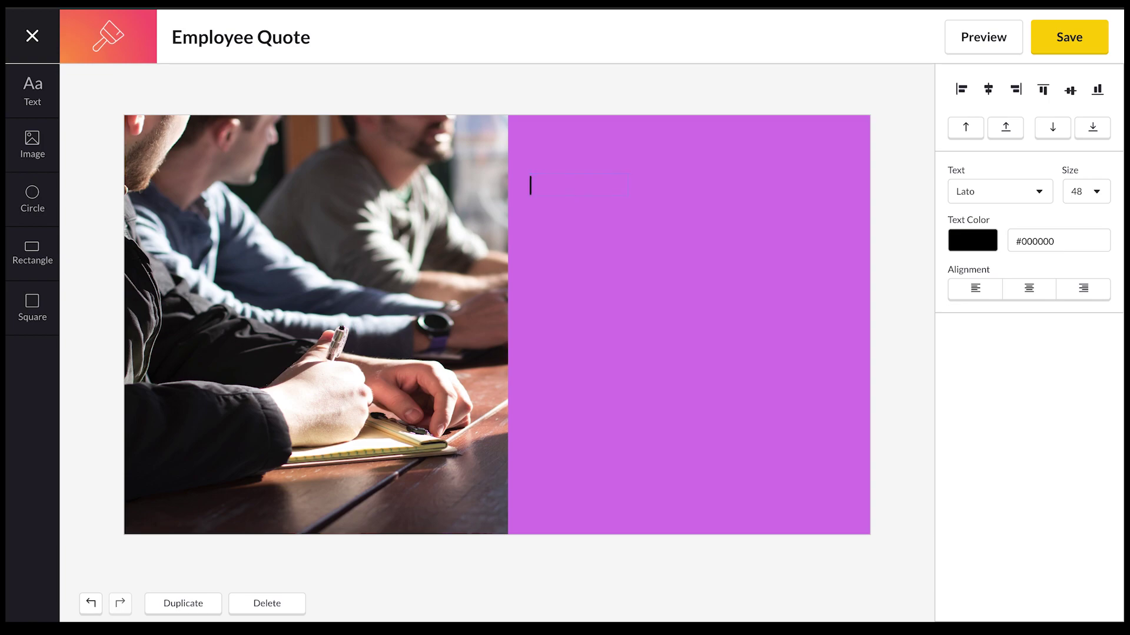
pyautogui.write('"I feel that I am working with professionals that I can learn from and that they will push me to take on new and challenging opportunities."')
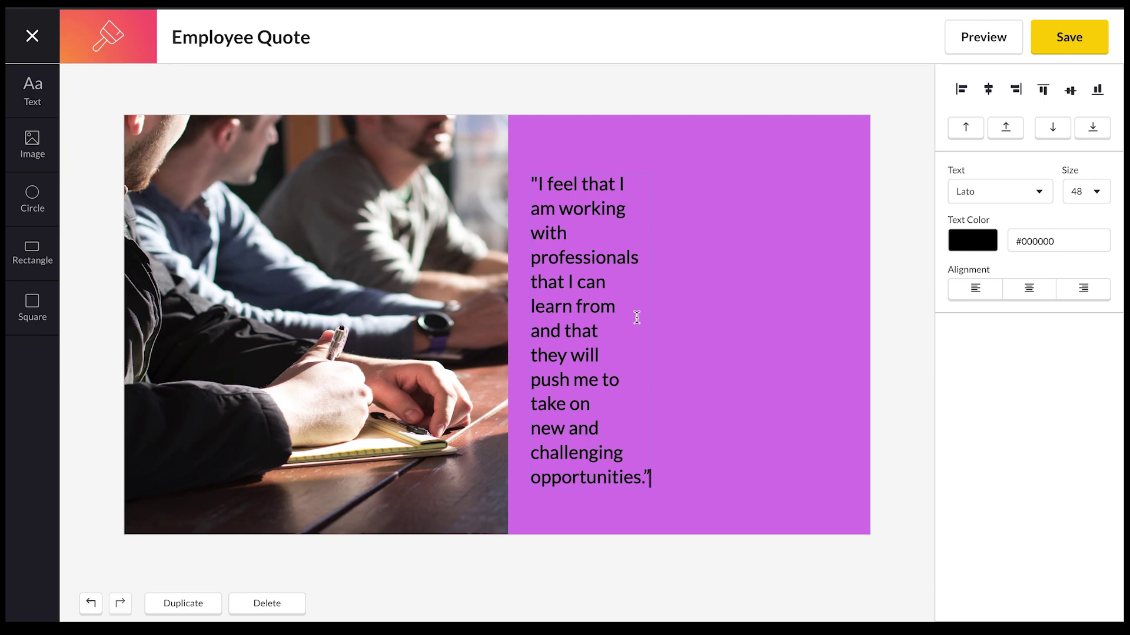
# Move the quote box toward the panel's centre and select all its text.
pyautogui.moveTo(598, 380); pyautogui.dragTo(844, 318)
pyautogui.click(693, 331)
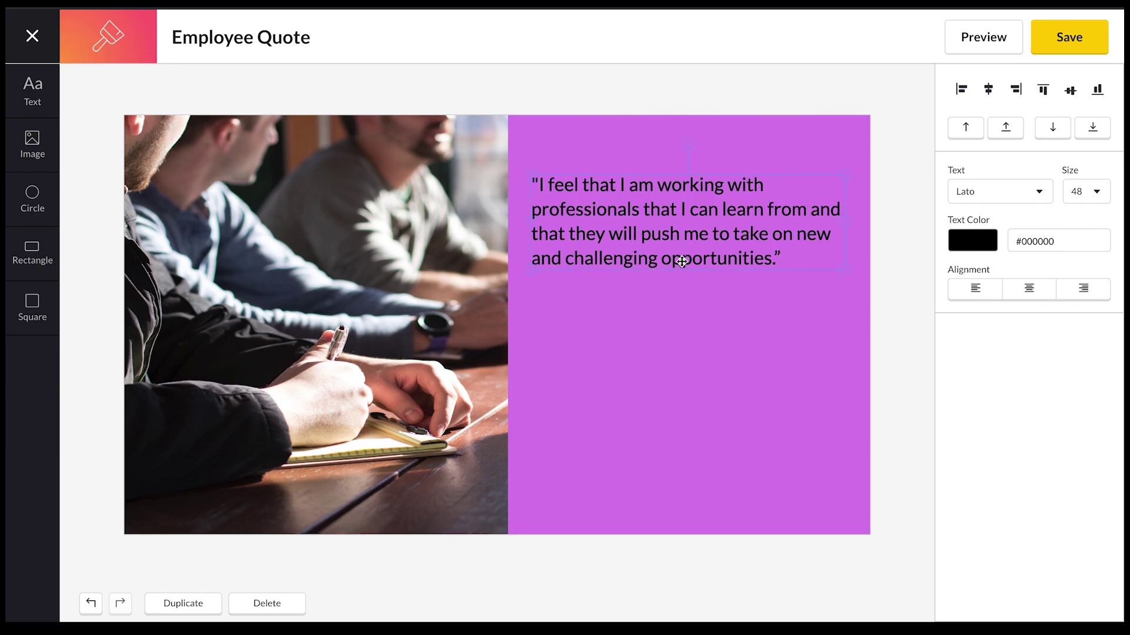
pyautogui.moveTo(676, 232); pyautogui.dragTo(684, 258)
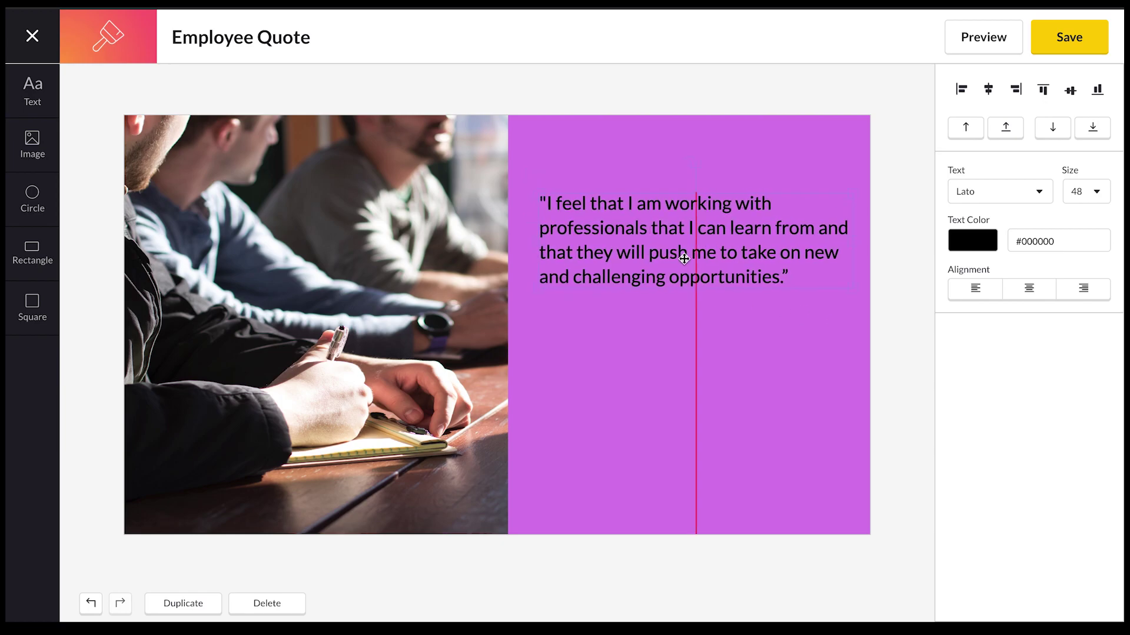
pyautogui.click(593, 253)
pyautogui.moveTo(788, 277); pyautogui.dragTo(540, 204)
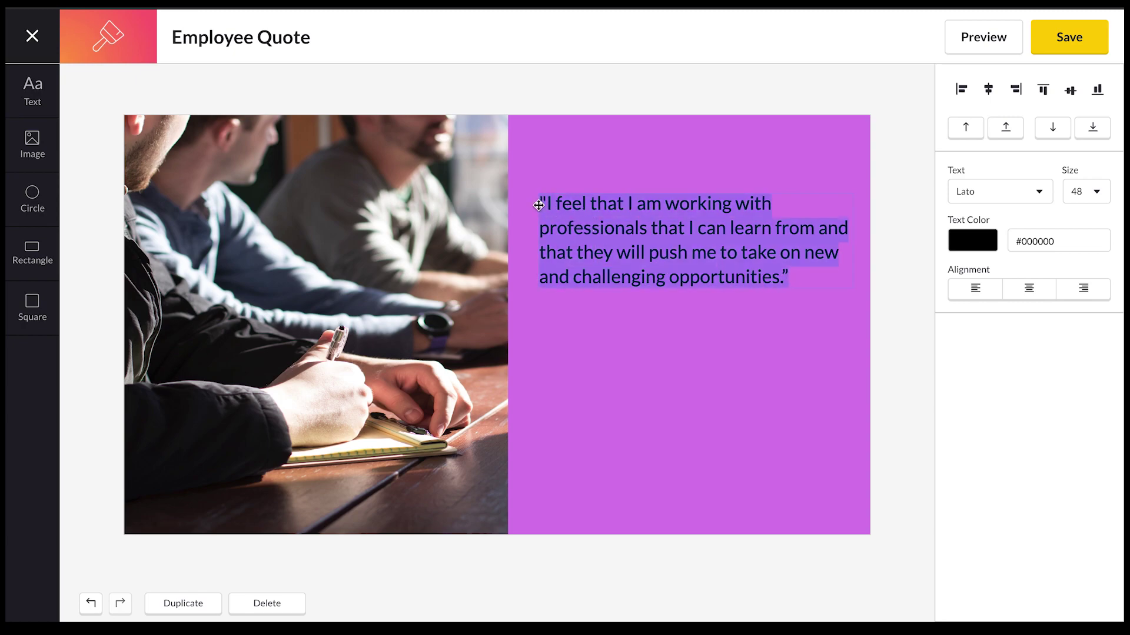
# Keep the quote at size 48 and resize its box so the text wraps to five lines.
pyautogui.click(1095, 194)
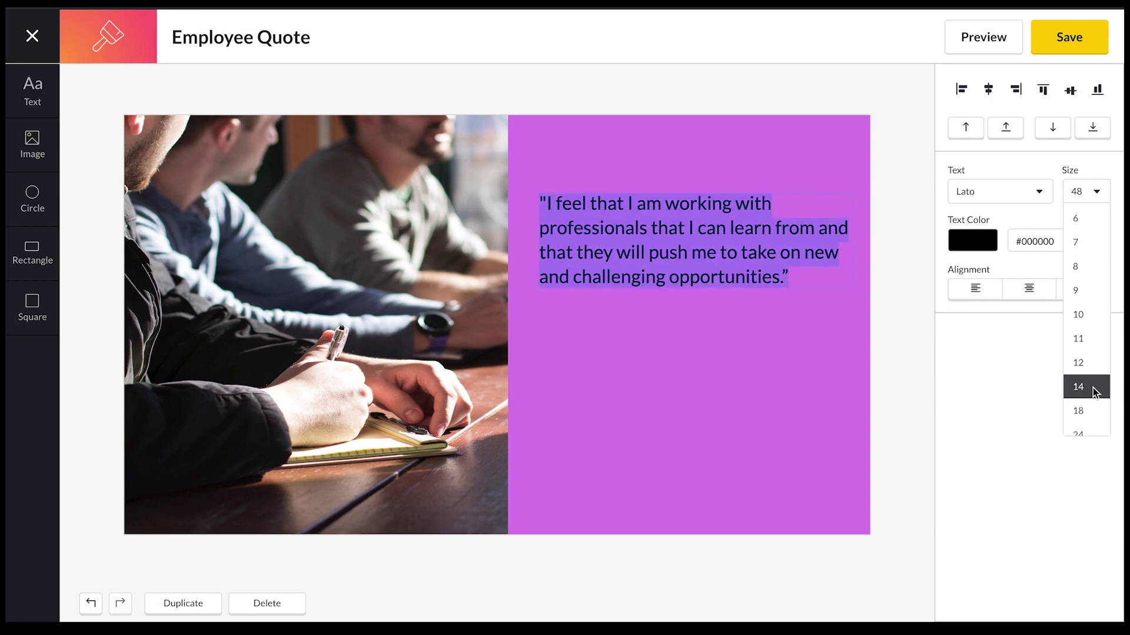
pyautogui.scroll(-3, 1093, 387)
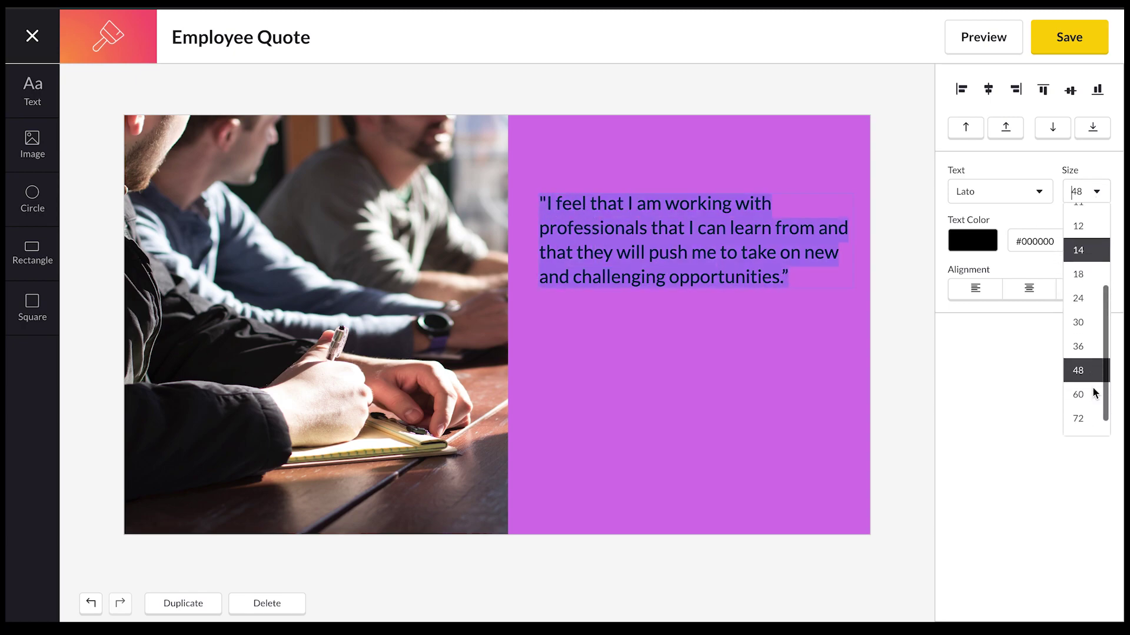
pyautogui.click(1087, 358)
pyautogui.click(727, 254)
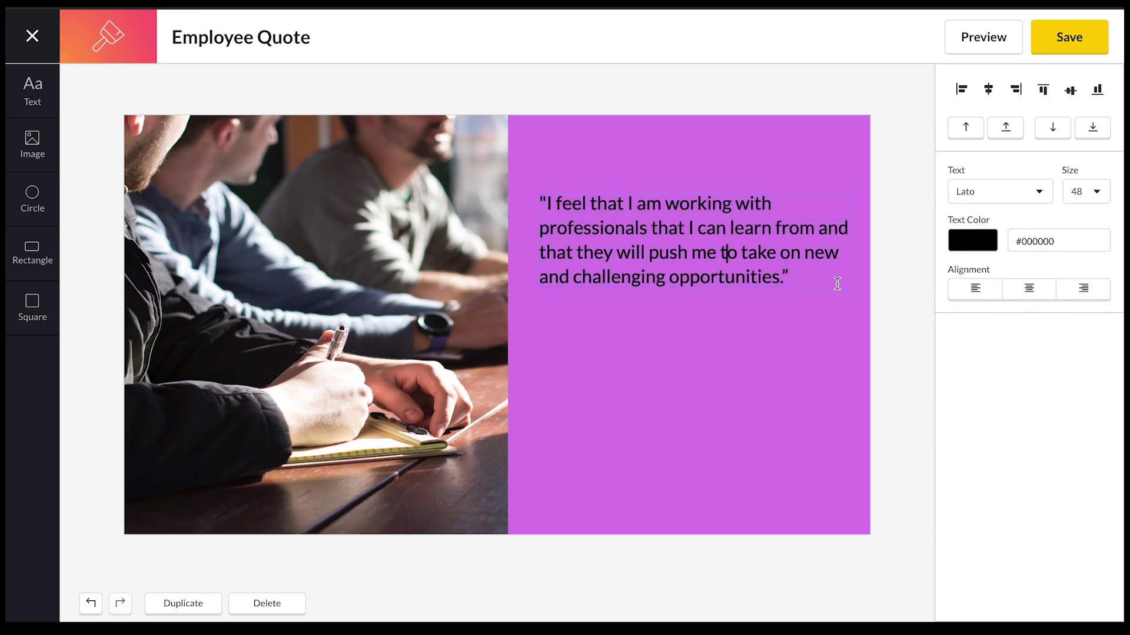
pyautogui.click(544, 255)
pyautogui.moveTo(529, 296); pyautogui.dragTo(496, 356)
pyautogui.moveTo(447, 254); pyautogui.dragTo(586, 264)
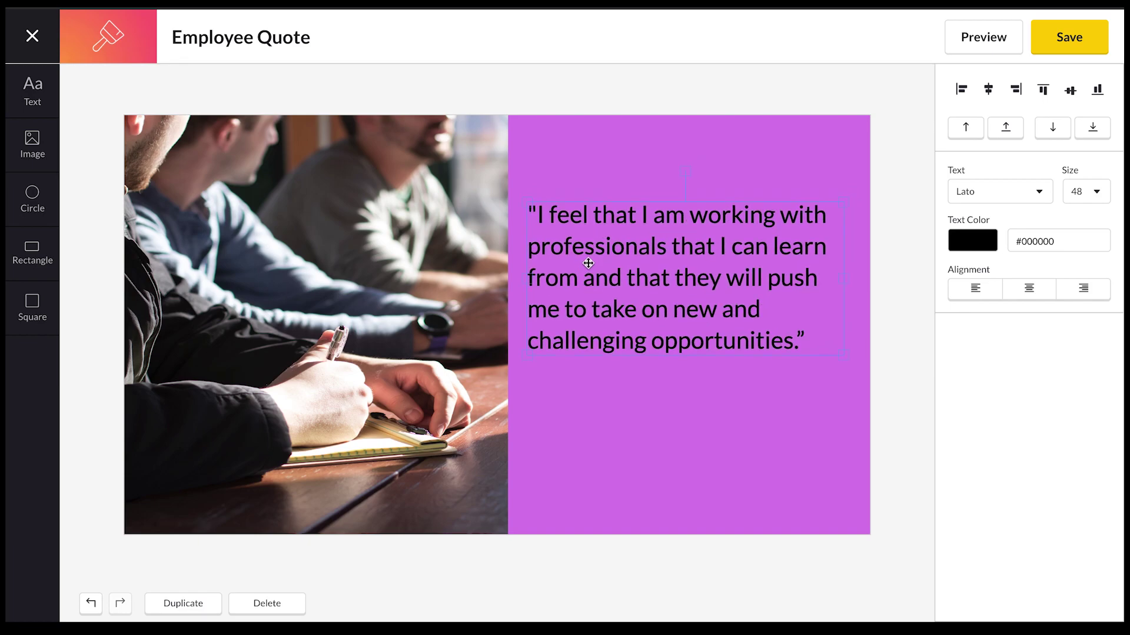
# Make the whole quote white and centre-aligned.
pyautogui.doubleClick(703, 278)
pyautogui.moveTo(805, 341); pyautogui.dragTo(518, 206)
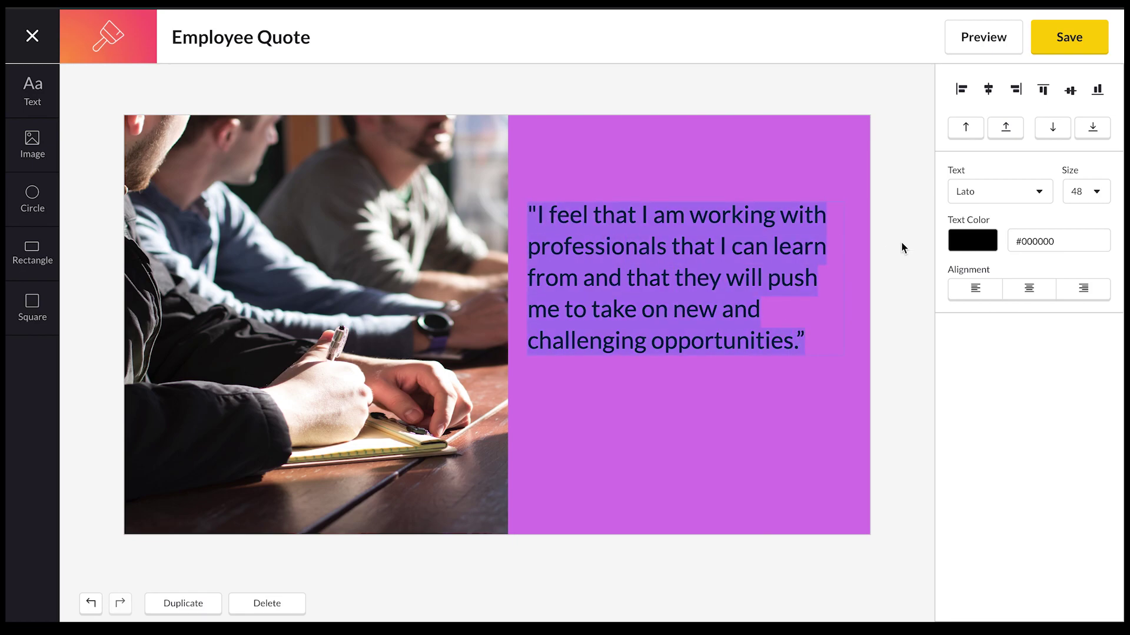
pyautogui.click(964, 243)
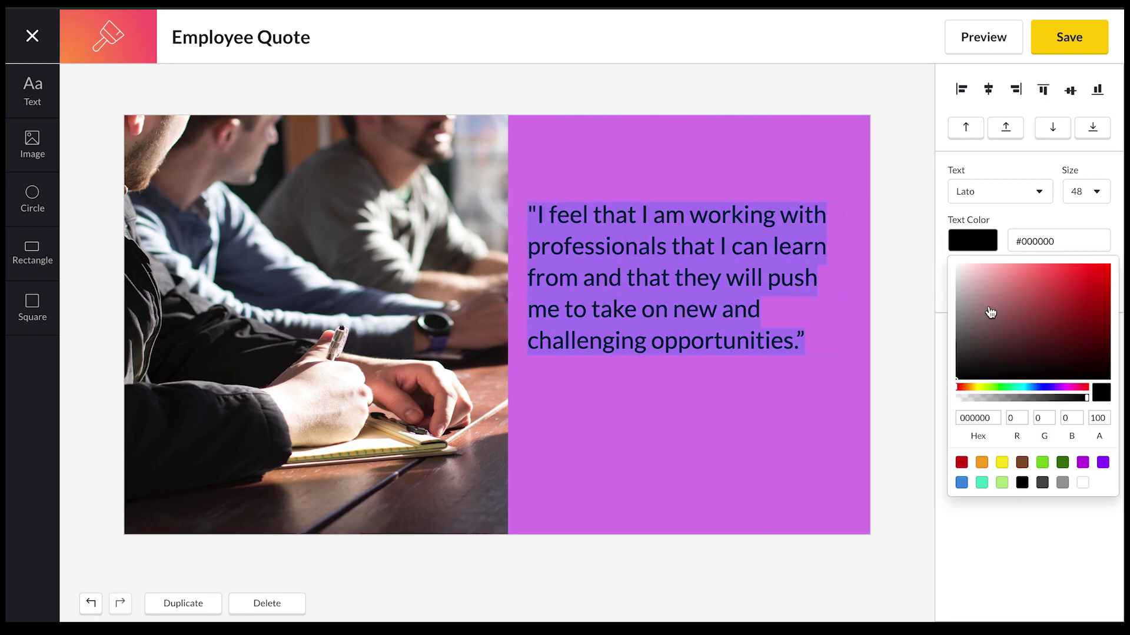
pyautogui.moveTo(1000, 306); pyautogui.dragTo(942, 268)
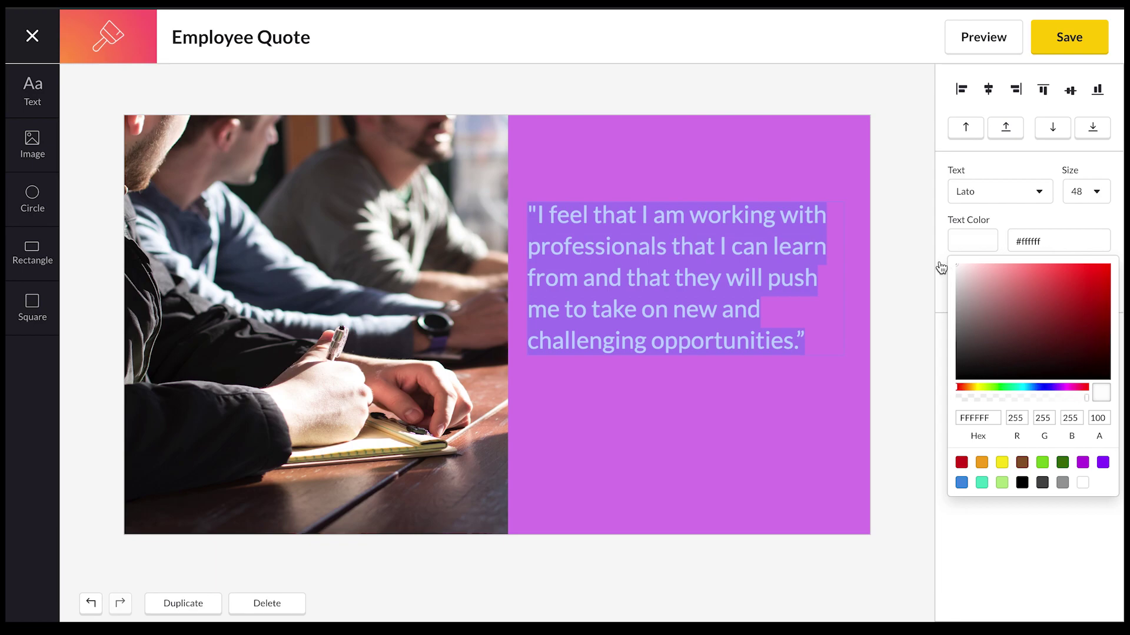
pyautogui.click(1028, 218)
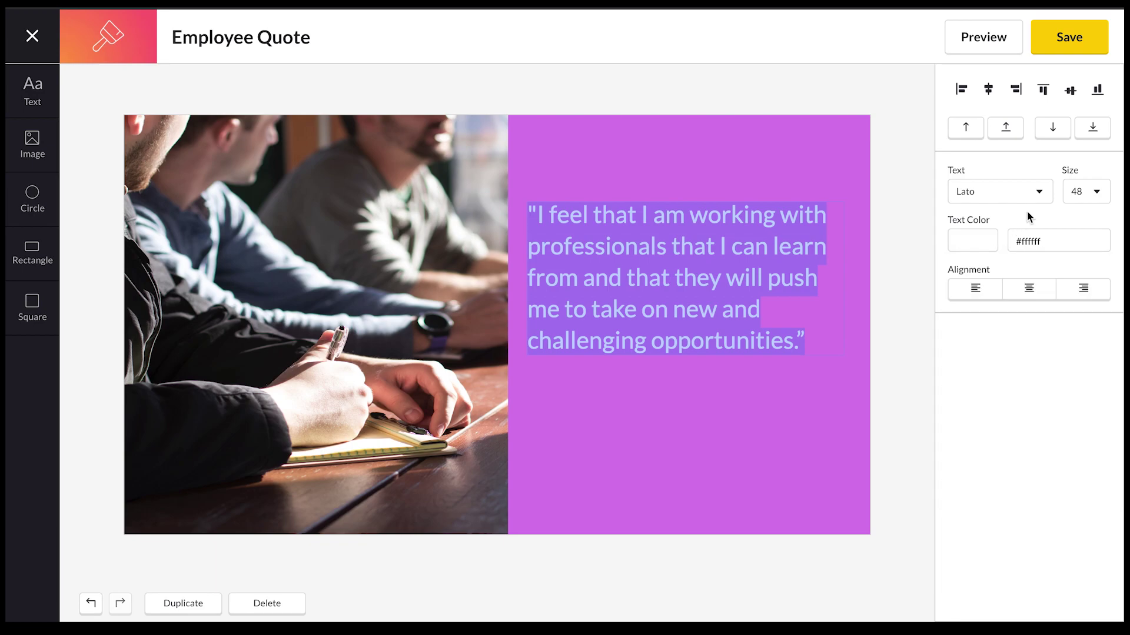
pyautogui.click(1029, 293)
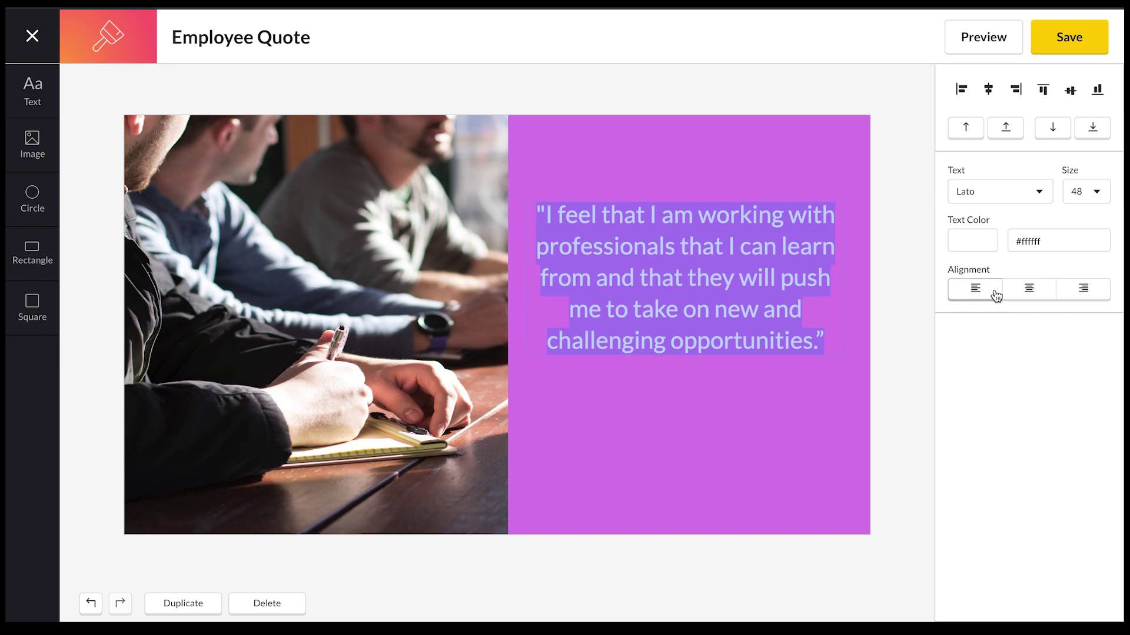
# Set the quote's font to Crete Round, after trying Bree Serif and Chewy.
pyautogui.click(1004, 193)
pyautogui.scroll(-1, 1006, 242)
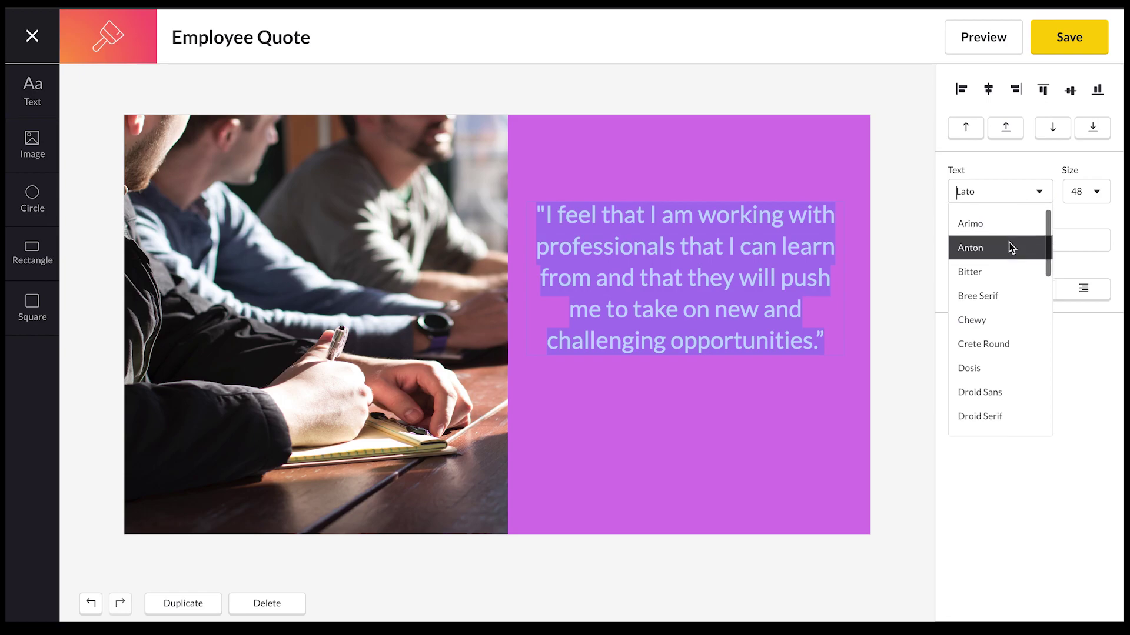
pyautogui.click(1004, 284)
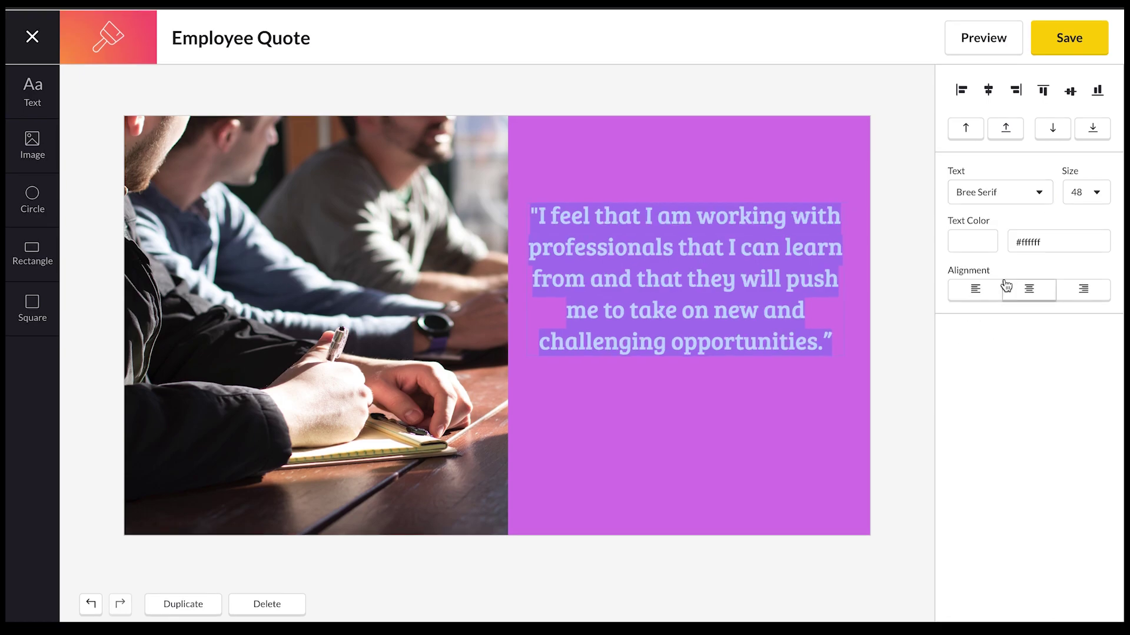
pyautogui.click(1007, 198)
pyautogui.click(994, 338)
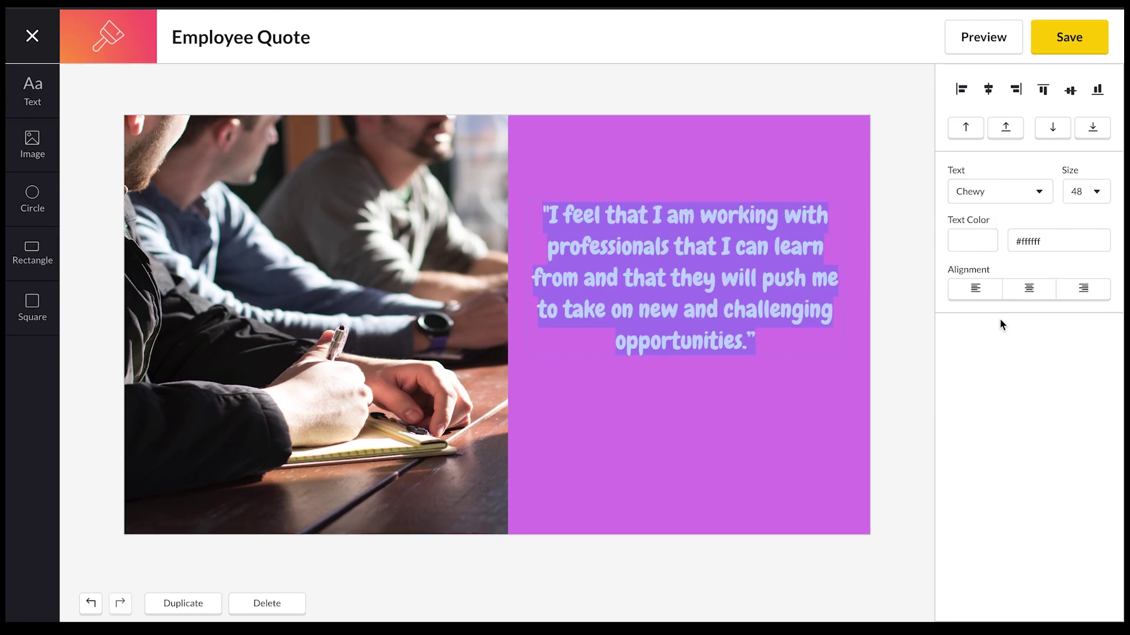
pyautogui.click(1004, 187)
pyautogui.click(1003, 364)
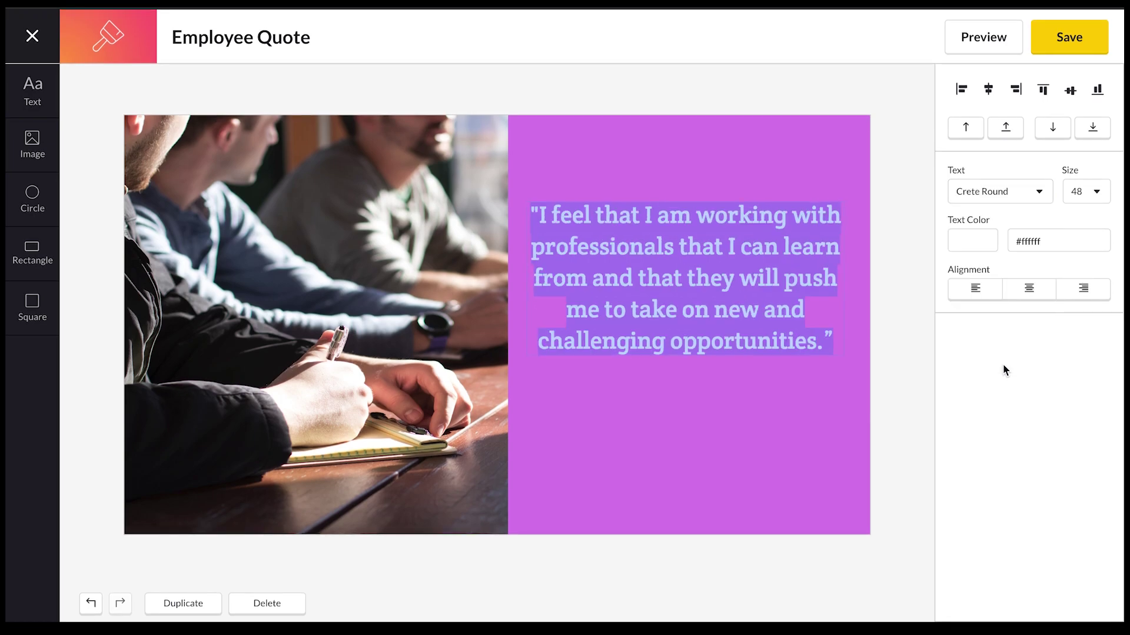
pyautogui.click(905, 365)
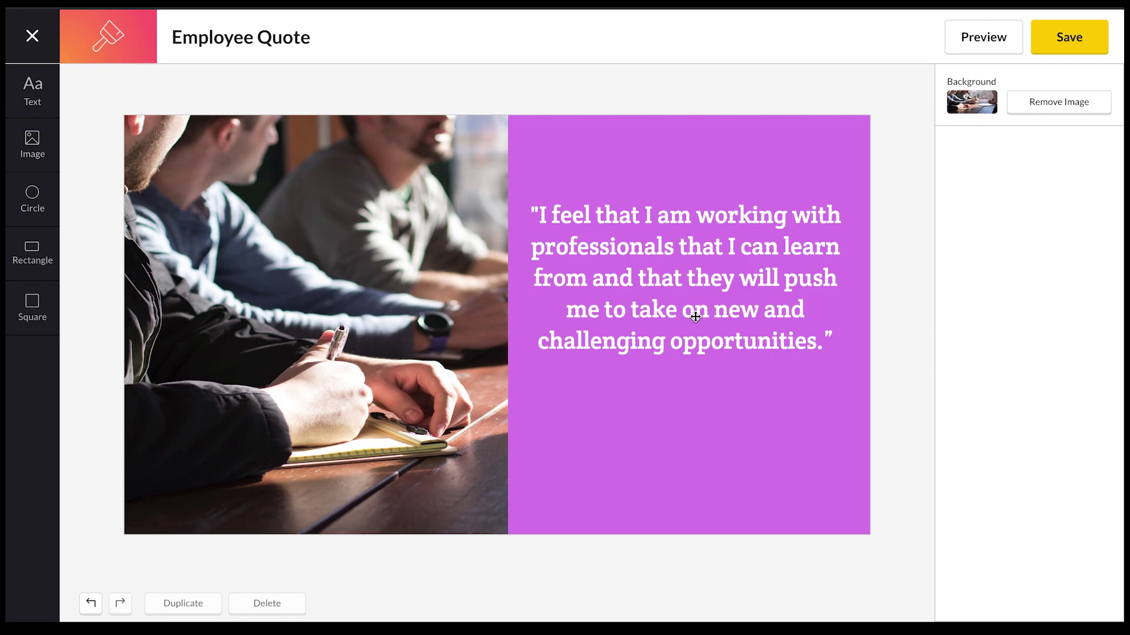
# Duplicate the quote text box and resize the copy below the original.
pyautogui.click(640, 307)
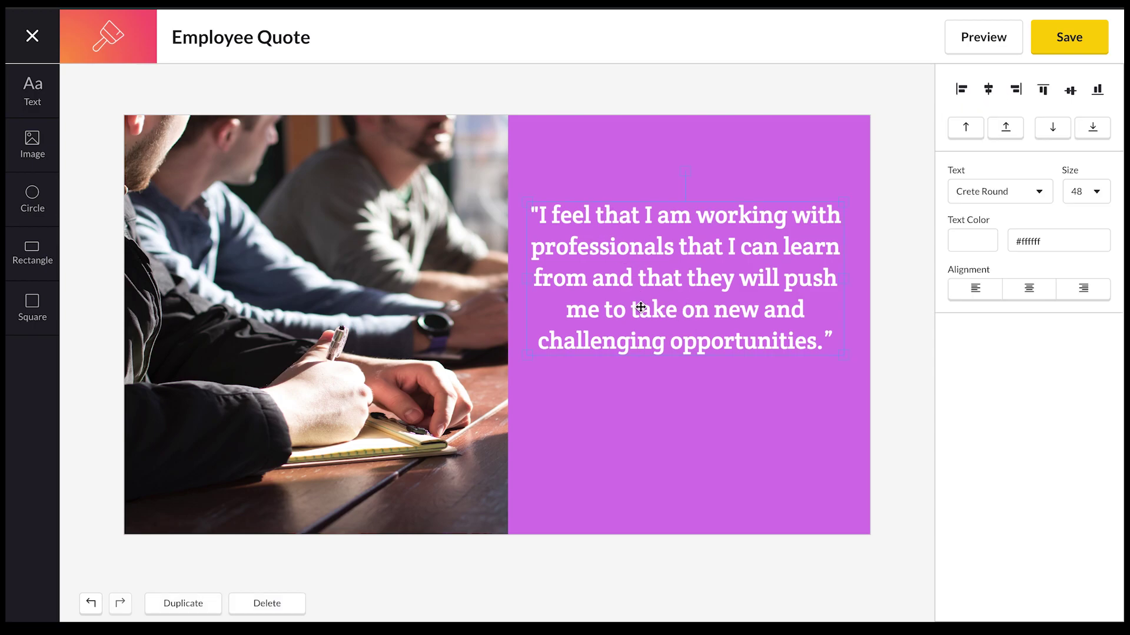
pyautogui.click(204, 606)
pyautogui.moveTo(618, 323); pyautogui.dragTo(613, 490)
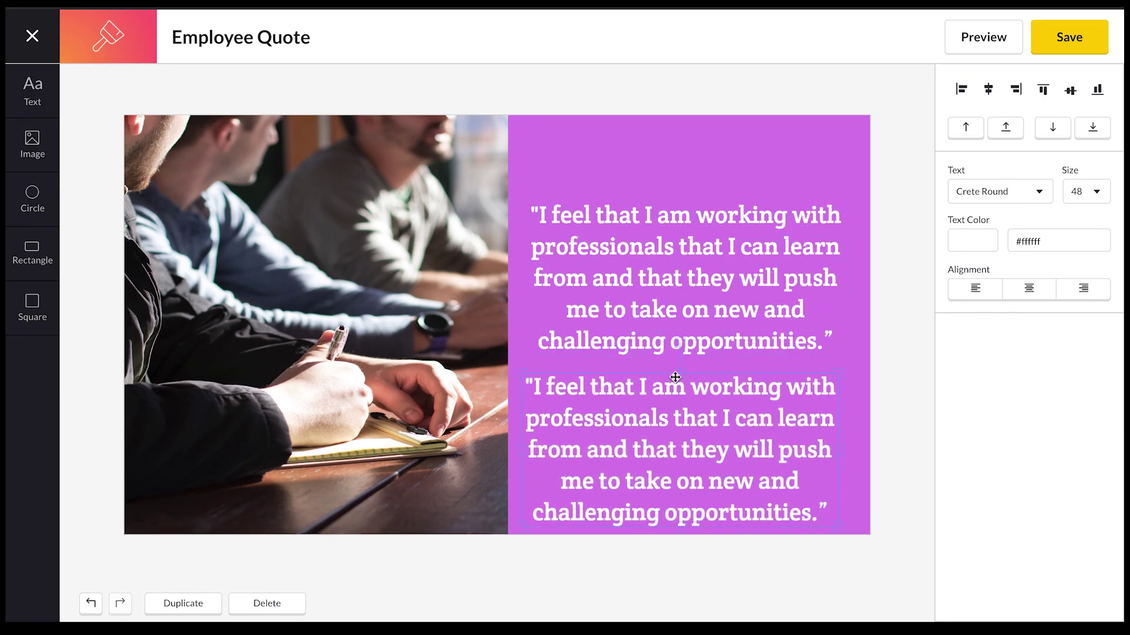
pyautogui.moveTo(681, 374)
pyautogui.mouseDown()
pyautogui.moveTo(678, 406)
pyautogui.moveTo(667, 390)
pyautogui.mouseUp()
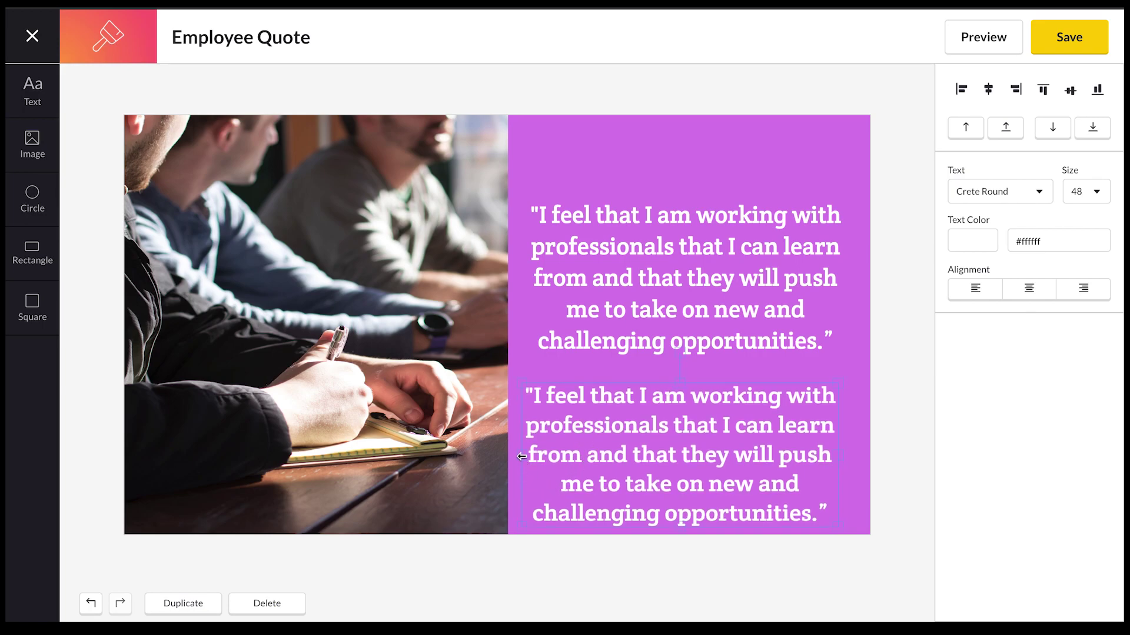
pyautogui.moveTo(521, 457); pyautogui.dragTo(669, 461)
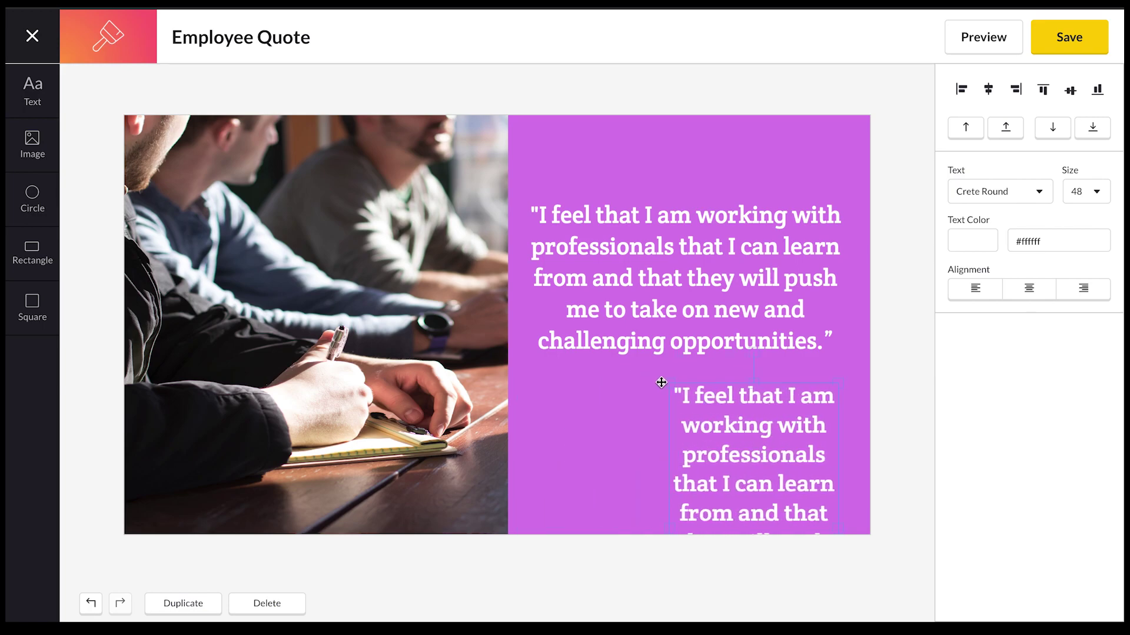
pyautogui.moveTo(661, 383); pyautogui.dragTo(587, 383)
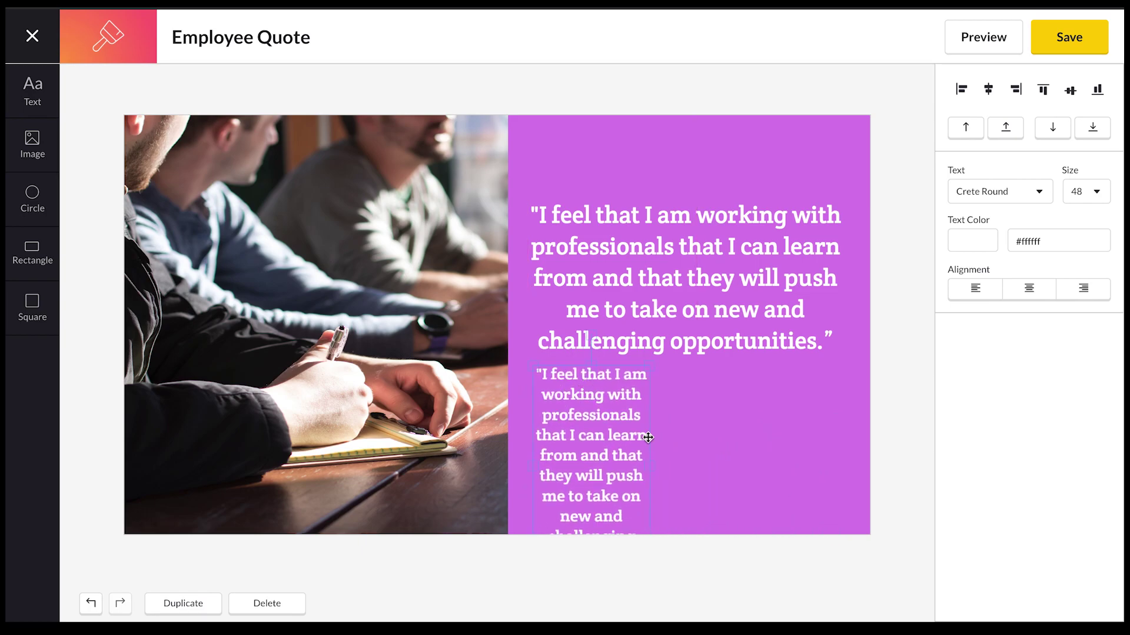
# Widen the copy to wrap on four lines, move it lower on the panel, and trim its text.
pyautogui.moveTo(650, 462); pyautogui.dragTo(860, 452)
pyautogui.moveTo(668, 411); pyautogui.dragTo(663, 486)
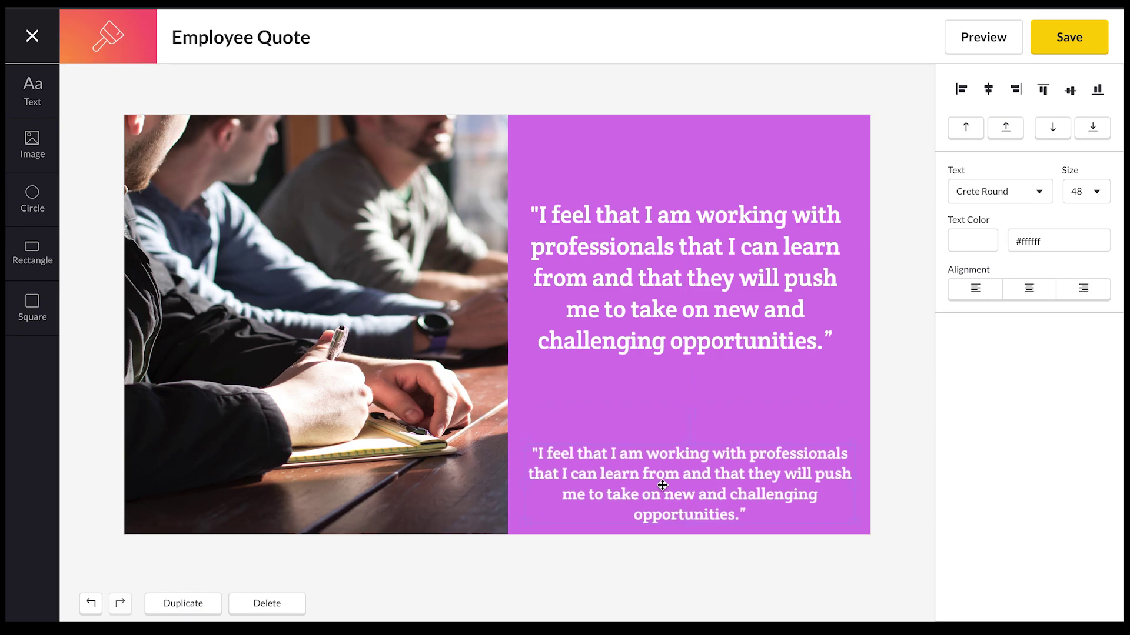
pyautogui.doubleClick(662, 485)
pyautogui.hotkey('ctrl', 'BackSpace')
pyautogui.hotkey('ctrl', 'BackSpace')
pyautogui.hotkey('ctrl', 'BackSpace')
pyautogui.hotkey('ctrl', 'BackSpace')
pyautogui.hotkey('ctrl', 'BackSpace')
pyautogui.hotkey('ctrl', 'BackSpace')
pyautogui.hotkey('ctrl', 'BackSpace')
pyautogui.hotkey('ctrl', 'BackSpace')
pyautogui.hotkey('ctrl', 'BackSpace')
pyautogui.hotkey('ctrl', 'BackSpace')
pyautogui.hotkey('ctrl', 'BackSpace')
pyautogui.hotkey('ctrl', 'BackSpace')
pyautogui.hotkey('ctrl', 'BackSpace')
pyautogui.hotkey('ctrl', 'BackSpace')
pyautogui.hotkey('ctrl', 'BackSpace')
pyautogui.hotkey('ctrl', 'BackSpace')
pyautogui.hotkey('ctrl', 'BackSpace')
pyautogui.hotkey('ctrl', 'BackSpace')
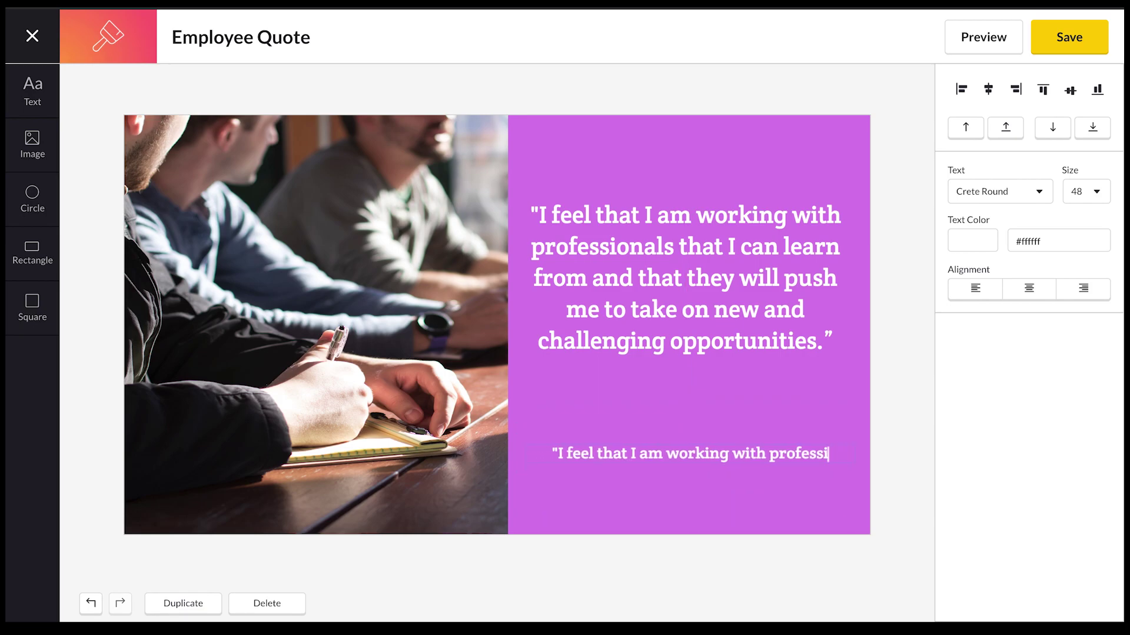
# Replace the copied text with the employee's name and 'Marketing Associate' on a second line.
pyautogui.press('BackSpace')
pyautogui.press('BackSpace')
pyautogui.press('BackSpace')
pyautogui.press('BackSpace')
pyautogui.press('BackSpace')
pyautogui.press('BackSpace')
pyautogui.press('BackSpace')
pyautogui.press('BackSpace')
pyautogui.press('BackSpace')
pyautogui.press('BackSpace')
pyautogui.press('BackSpace')
pyautogui.press('BackSpace')
pyautogui.press('BackSpace')
pyautogui.press('BackSpace')
pyautogui.press('BackSpace')
pyautogui.press('BackSpace')
pyautogui.press('BackSpace')
pyautogui.press('BackSpace')
pyautogui.press('BackSpace')
pyautogui.press('BackSpace')
pyautogui.press('BackSpace')
pyautogui.press('BackSpace')
pyautogui.press('BackSpace')
pyautogui.press('BackSpace')
pyautogui.press('BackSpace')
pyautogui.press('BackSpace')
pyautogui.press('BackSpace')
pyautogui.press('BackSpace')
pyautogui.press('BackSpace')
pyautogui.press('BackSpace')
pyautogui.press('BackSpace')
pyautogui.press('BackSpace')
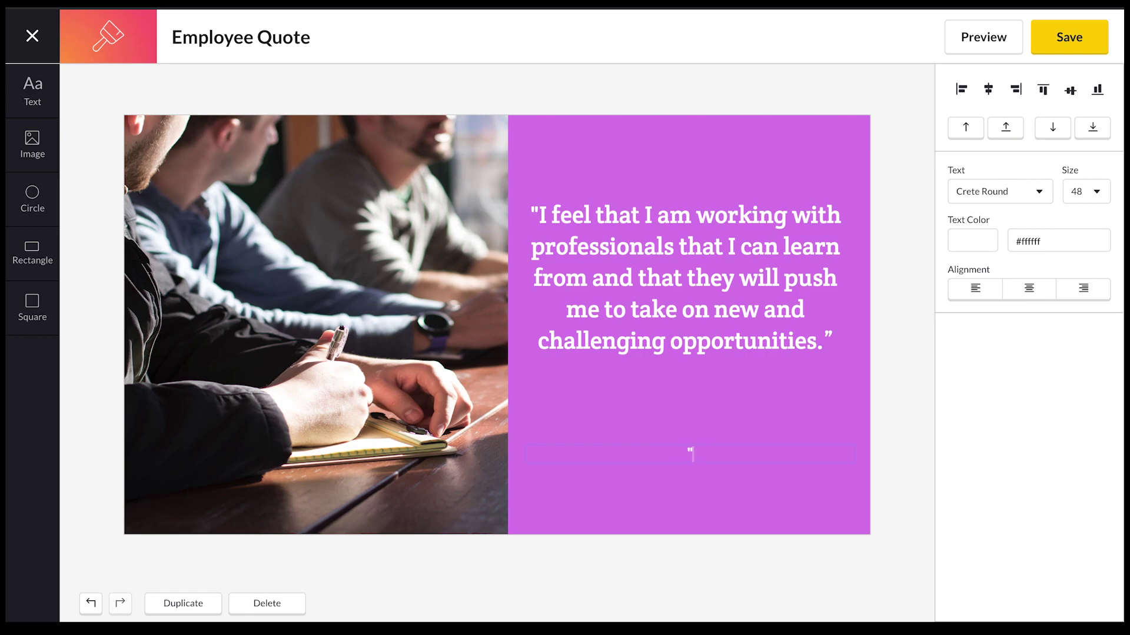
pyautogui.click(652, 453)
pyautogui.press('BackSpace')
pyautogui.click(758, 454)
pyautogui.press('Return')
pyautogui.write('Marketing Associate')
# Left-align the name and title and move them to the bottom right of the panel.
pyautogui.click(976, 292)
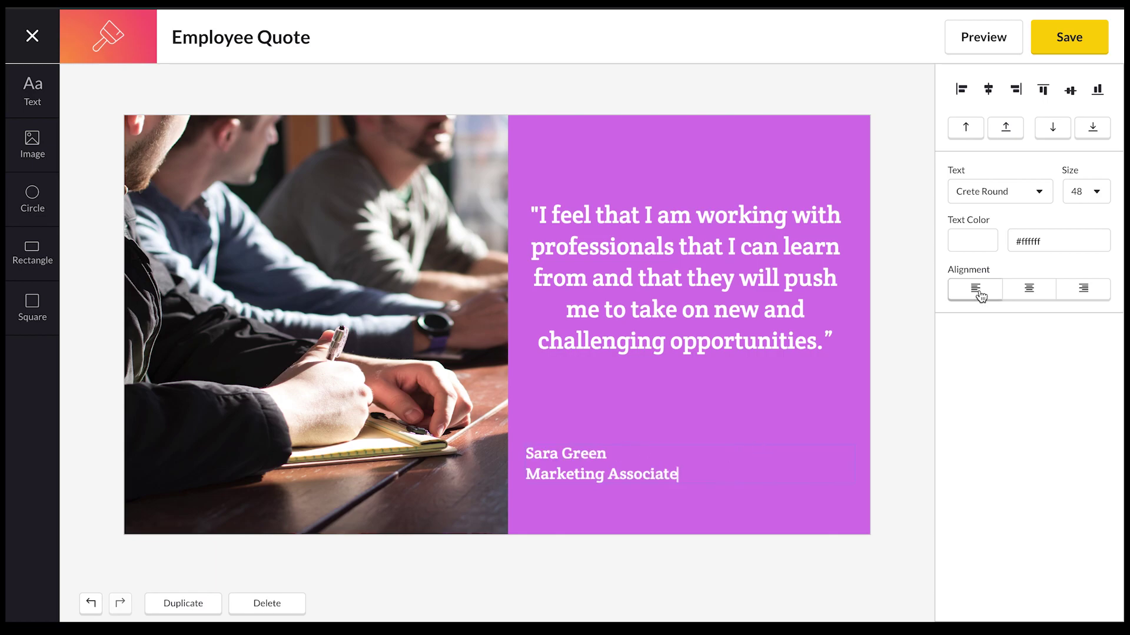
pyautogui.click(897, 474)
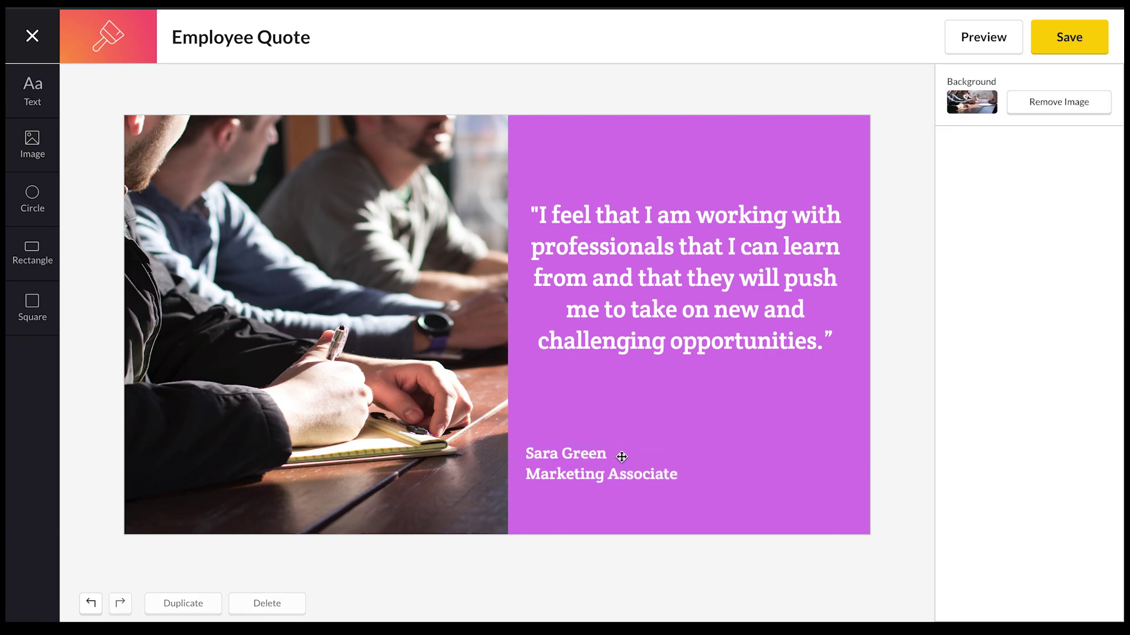
pyautogui.moveTo(577, 461); pyautogui.dragTo(679, 497)
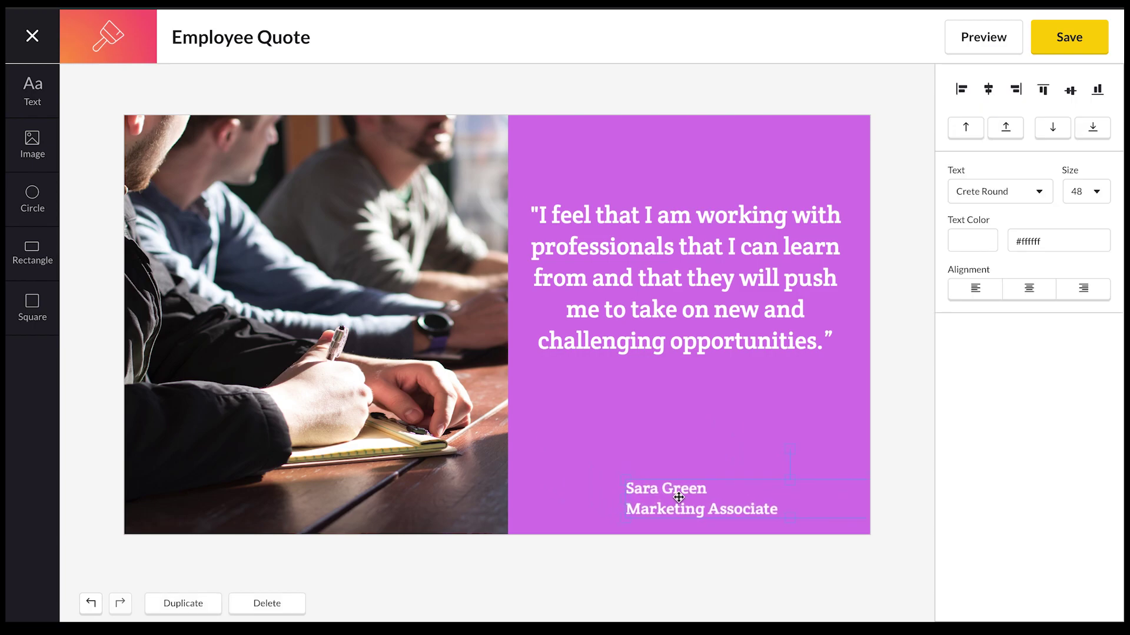
pyautogui.click(33, 147)
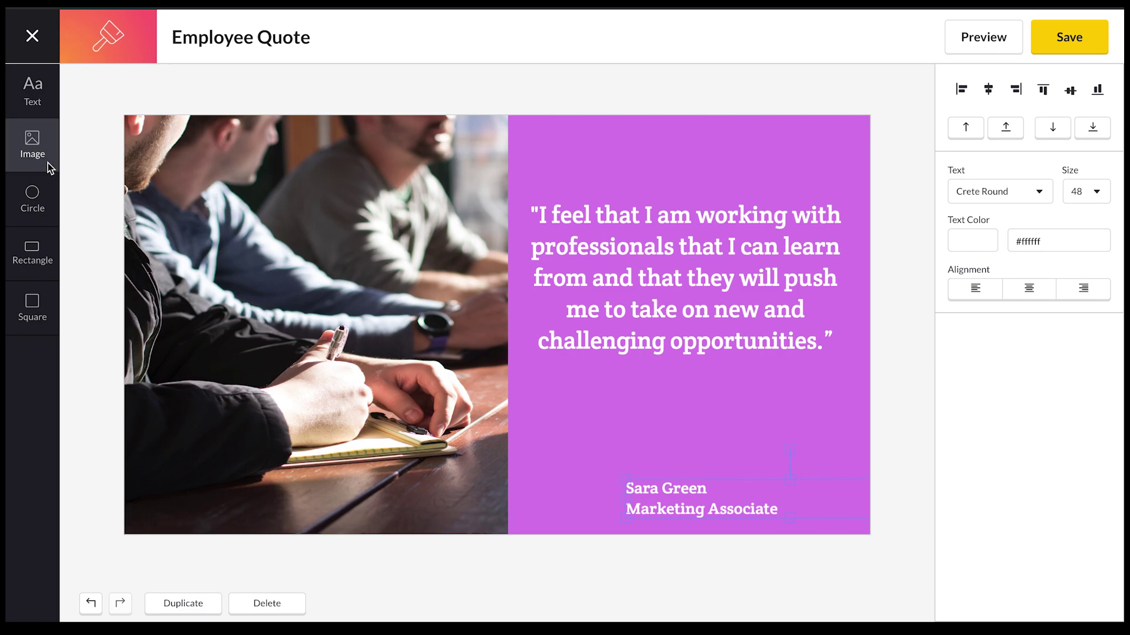
# Choose the employee's portrait photo from Downloads to upload to the media library.
pyautogui.click(34, 148)
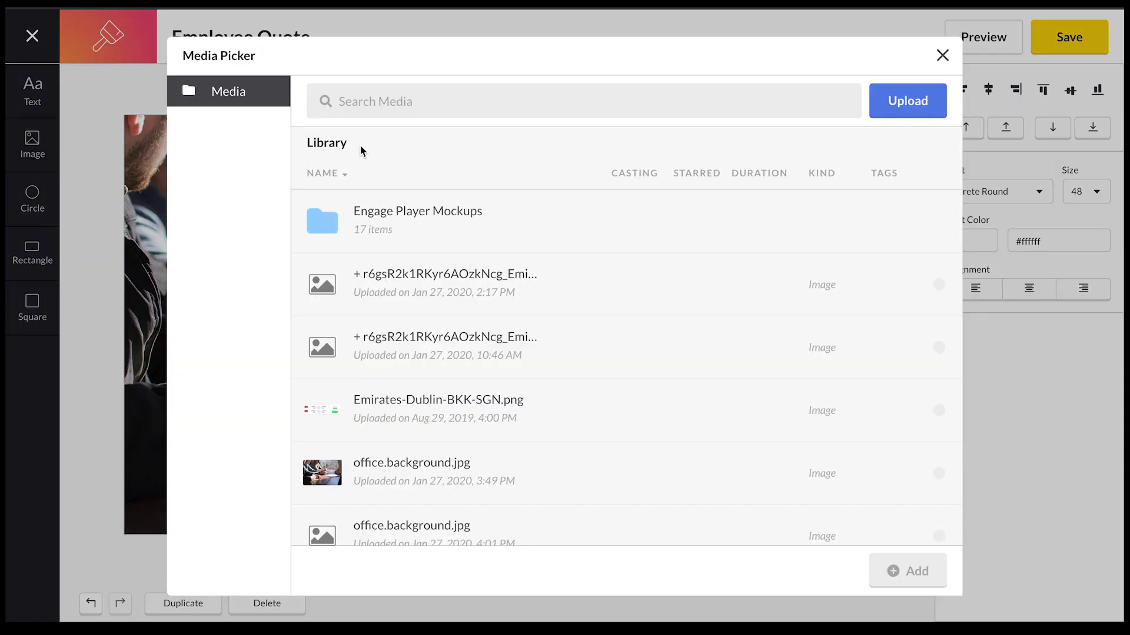
pyautogui.click(893, 105)
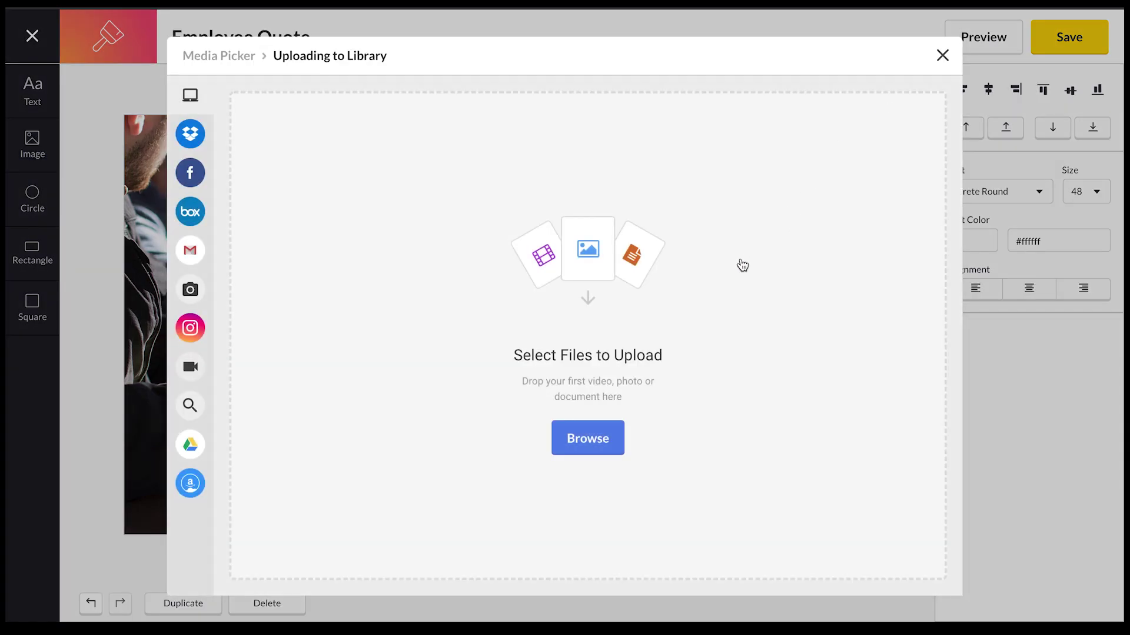
pyautogui.click(598, 435)
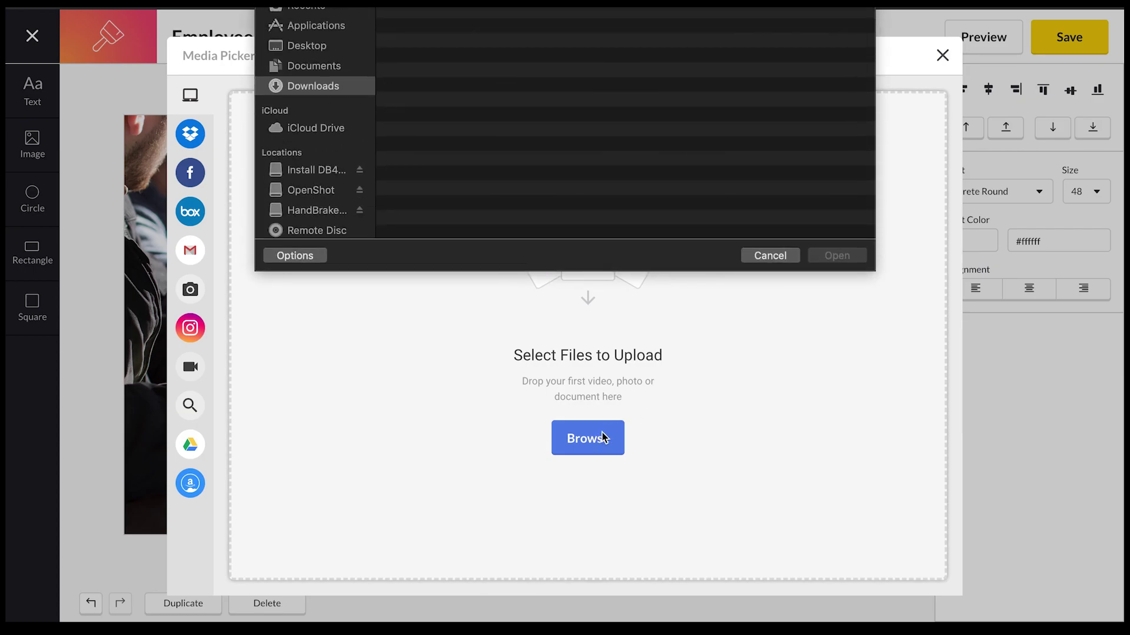
pyautogui.click(465, 9)
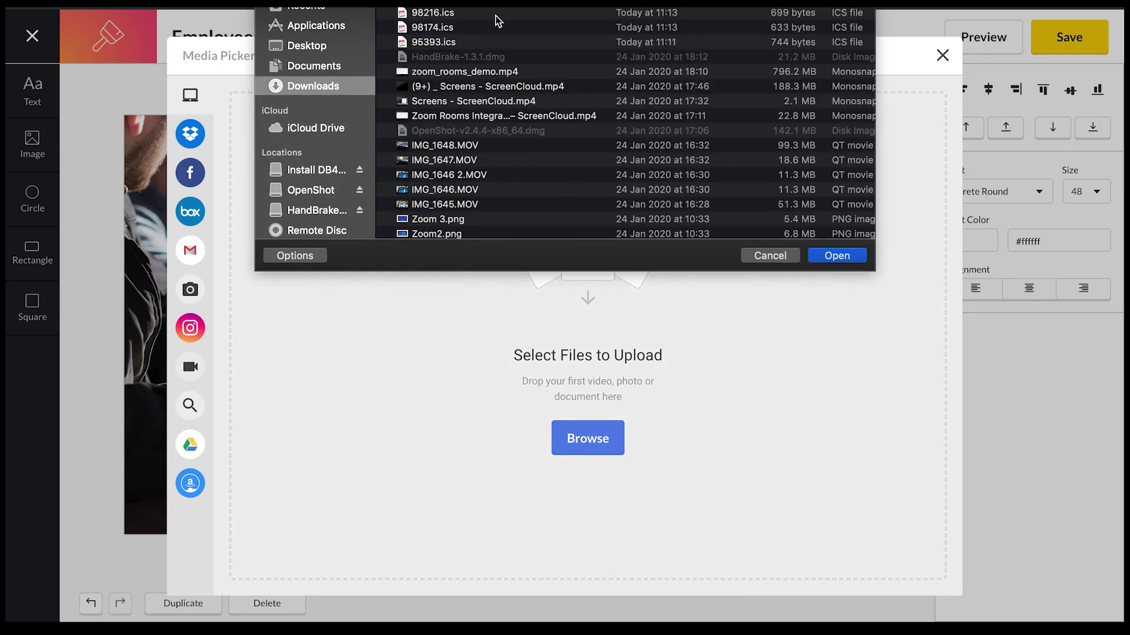
pyautogui.click(831, 257)
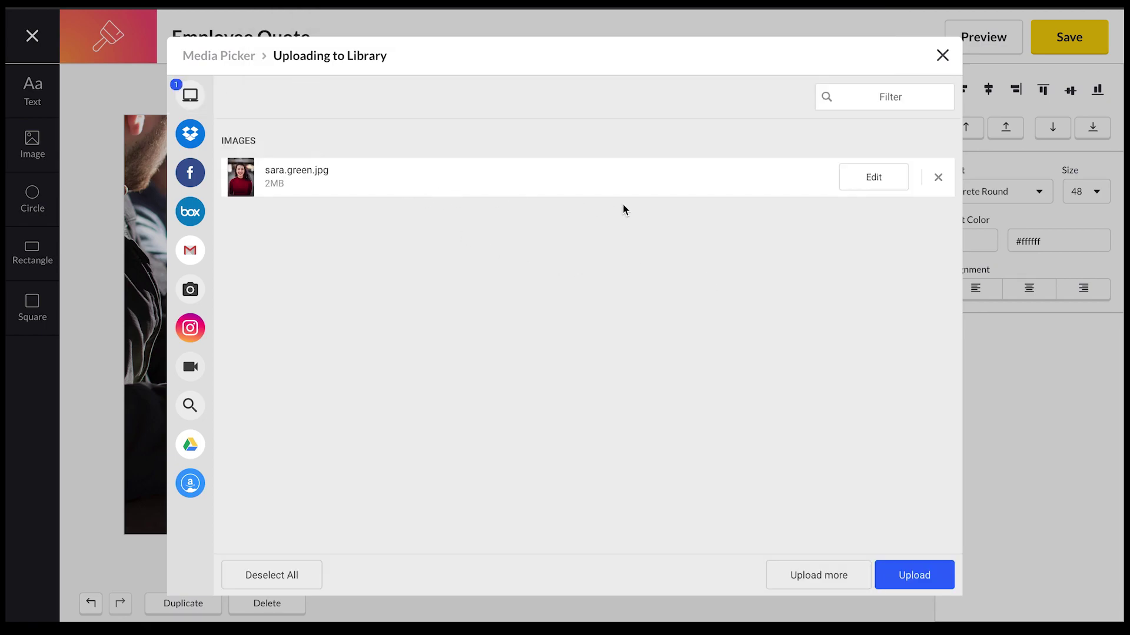
# Crop the portrait to a circle framing the face, upload it, and add it to the canvas.
pyautogui.click(859, 181)
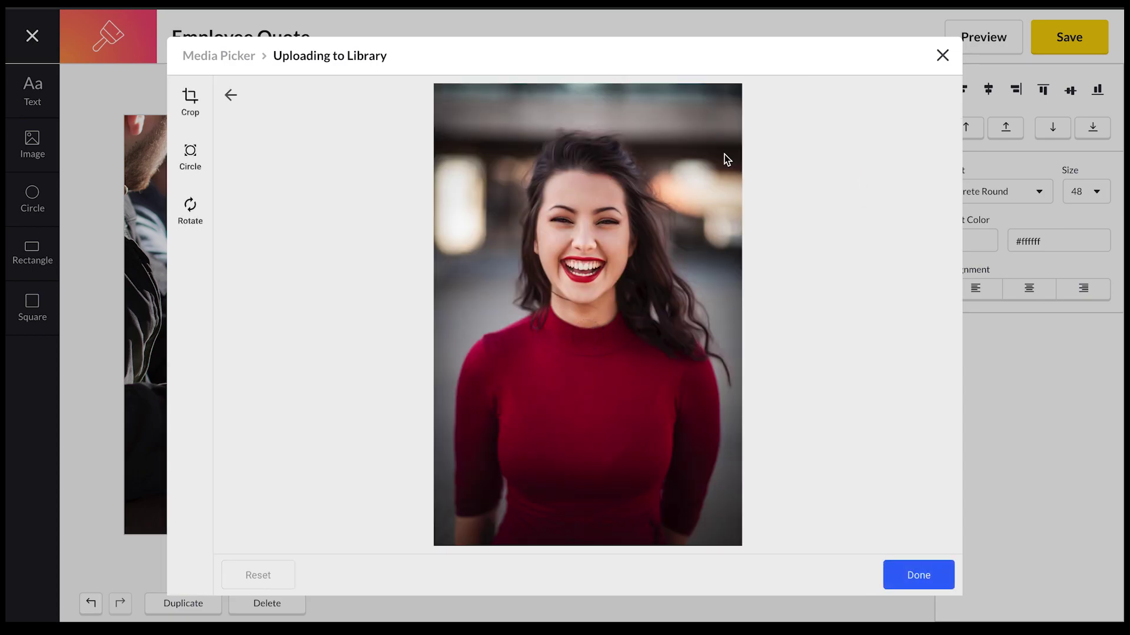
pyautogui.click(190, 168)
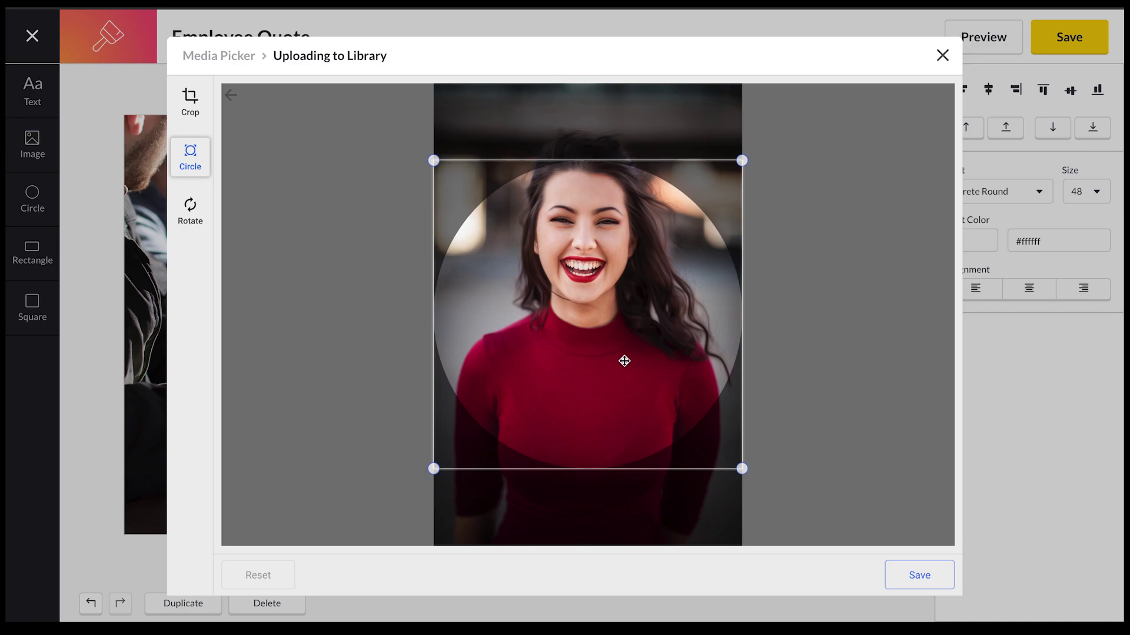
pyautogui.moveTo(624, 360); pyautogui.dragTo(636, 300)
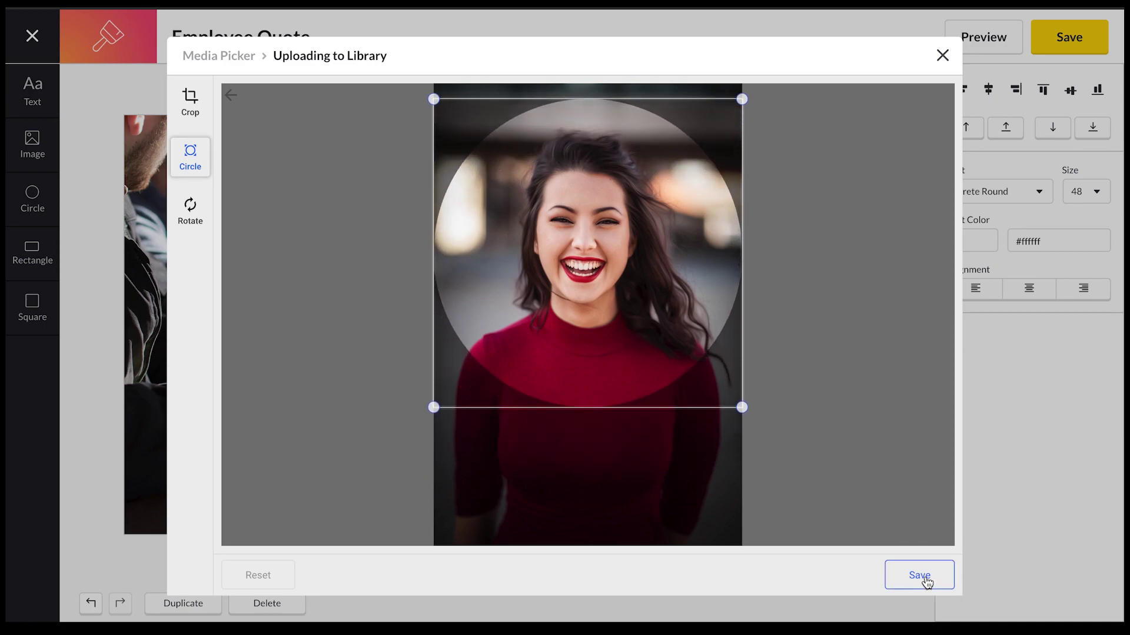
pyautogui.click(891, 576)
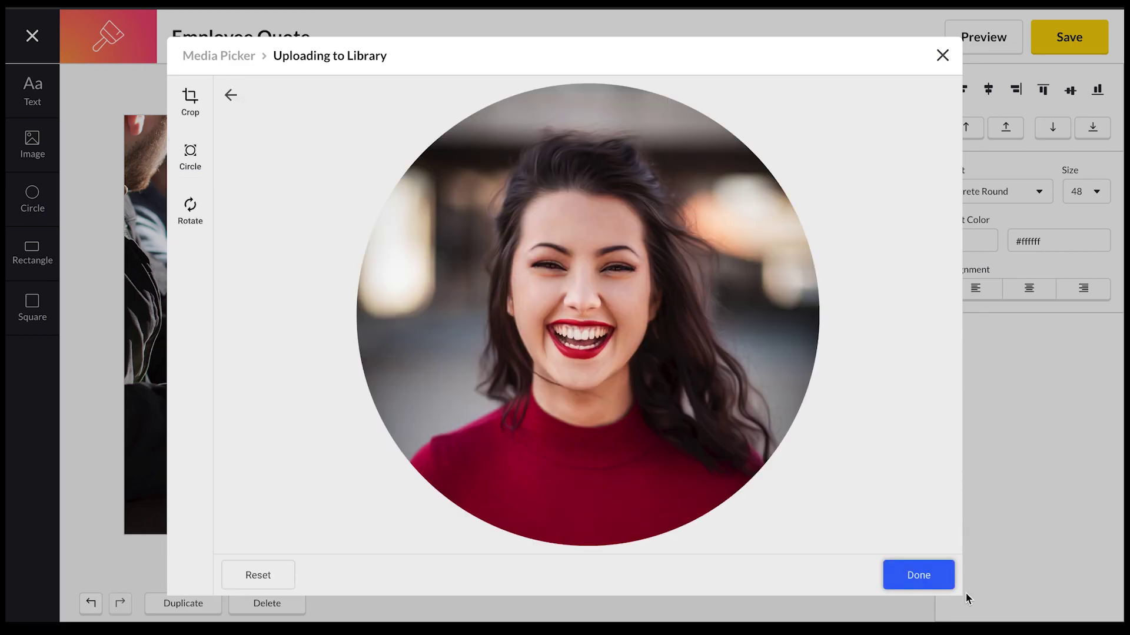
pyautogui.click(923, 577)
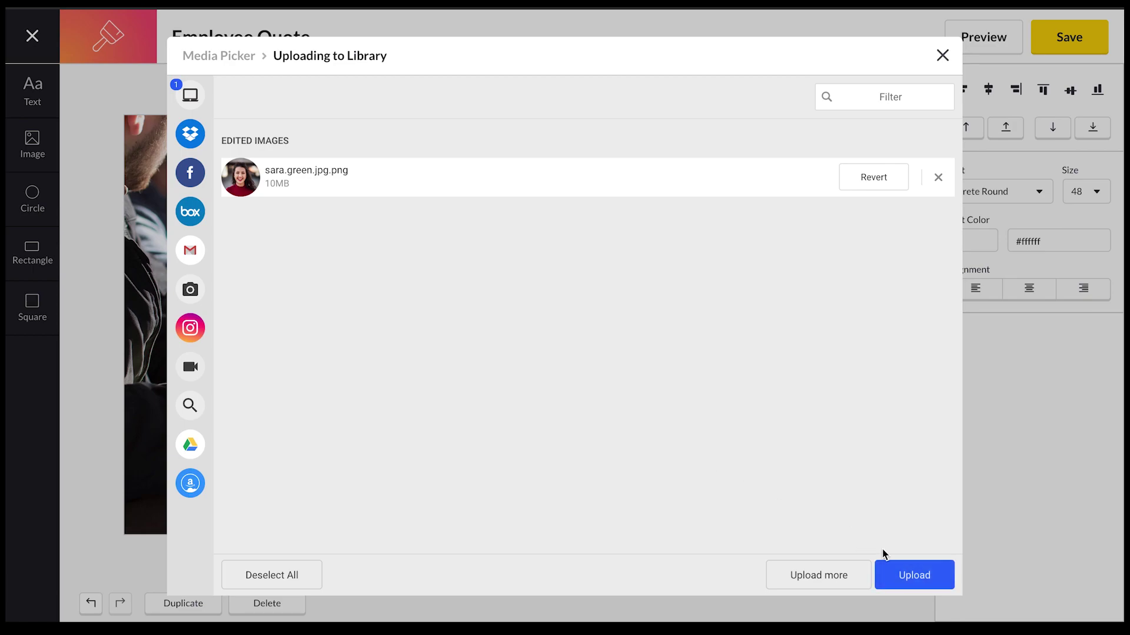
pyautogui.click(910, 577)
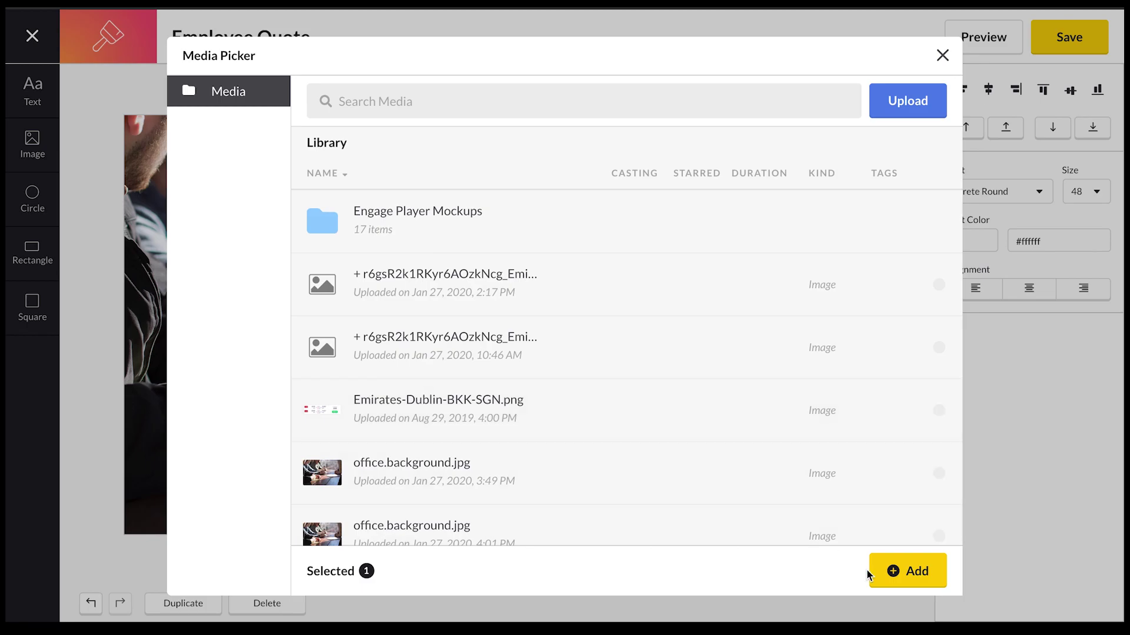
pyautogui.click(880, 570)
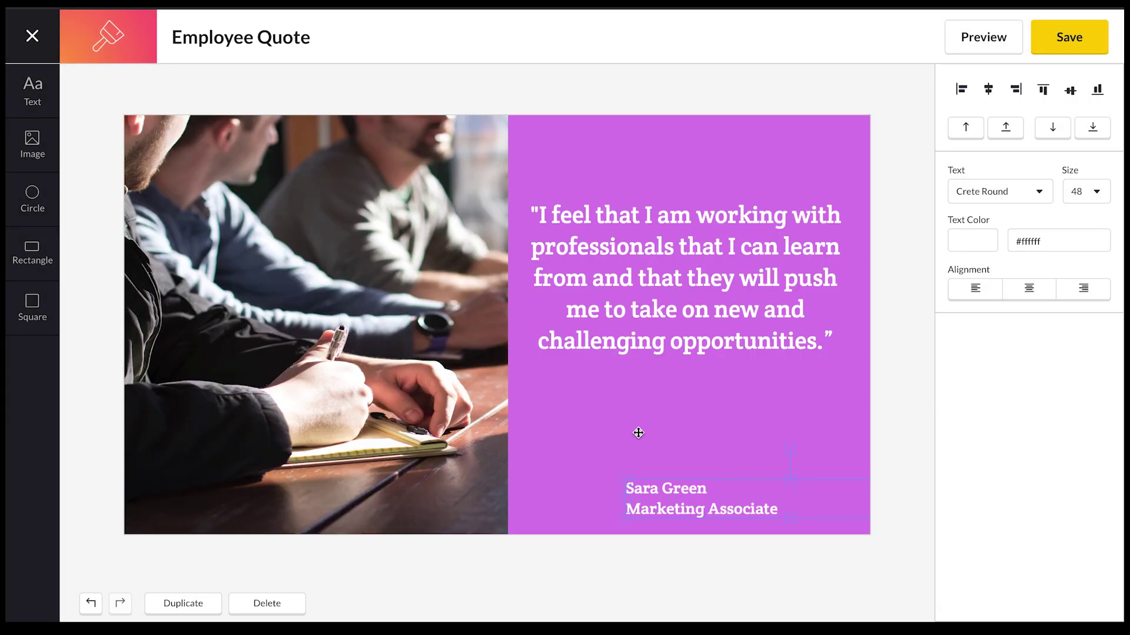
# Shrink the circular portrait and align it beside the name and Marketing Associate title.
pyautogui.moveTo(241, 235); pyautogui.dragTo(431, 262)
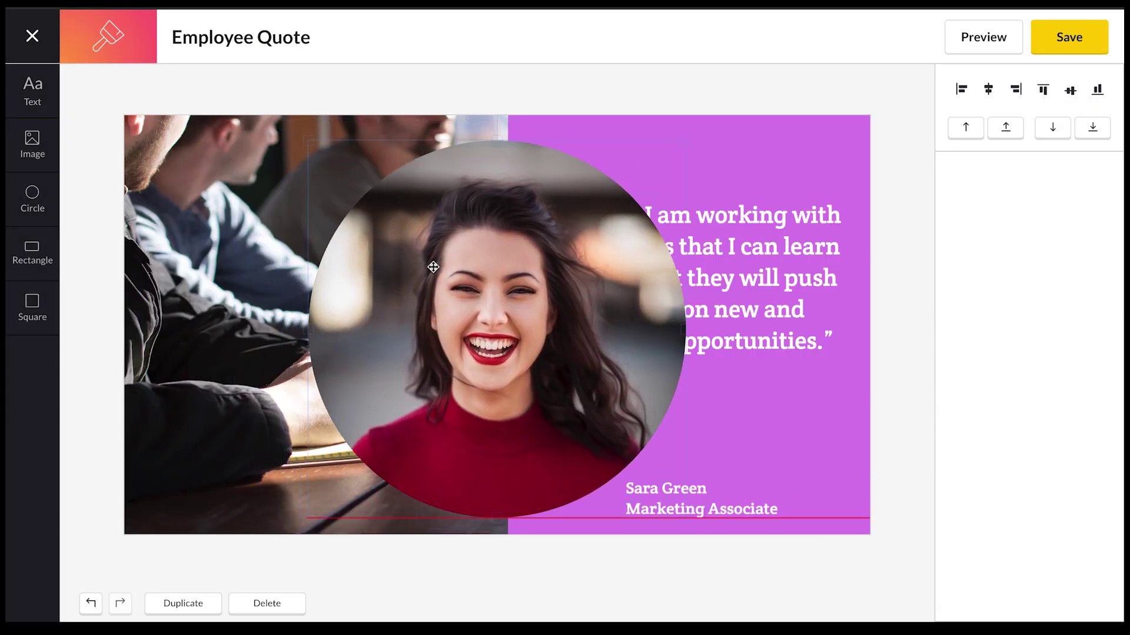
pyautogui.moveTo(306, 141); pyautogui.dragTo(573, 433)
pyautogui.moveTo(629, 466); pyautogui.dragTo(563, 470)
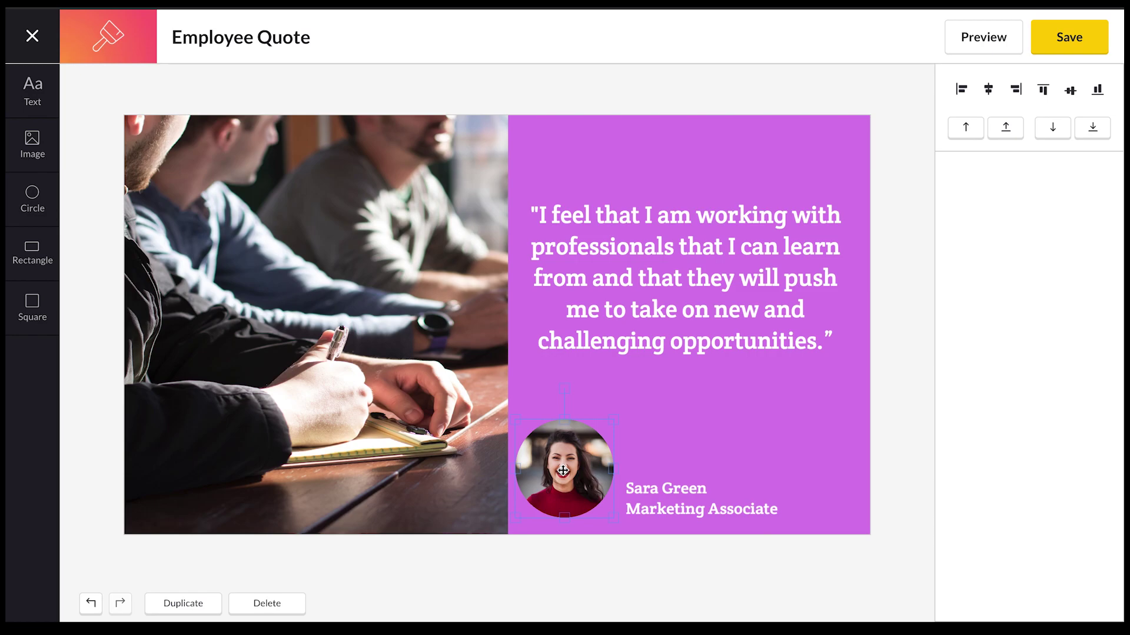
pyautogui.moveTo(564, 472)
pyautogui.mouseDown()
pyautogui.moveTo(564, 459)
pyautogui.moveTo(567, 508)
pyautogui.moveTo(563, 472)
pyautogui.mouseUp()
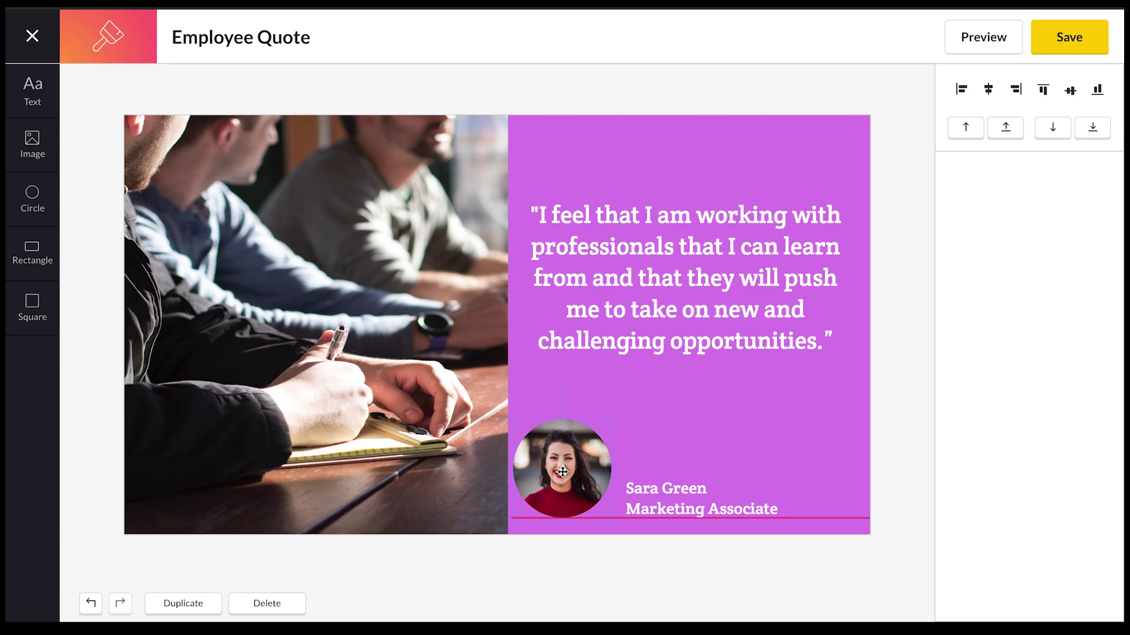
pyautogui.moveTo(563, 472); pyautogui.dragTo(562, 471)
# Save the Employee Quote canvas and close the editor, returning to the Canvas apps list.
pyautogui.click(1069, 38)
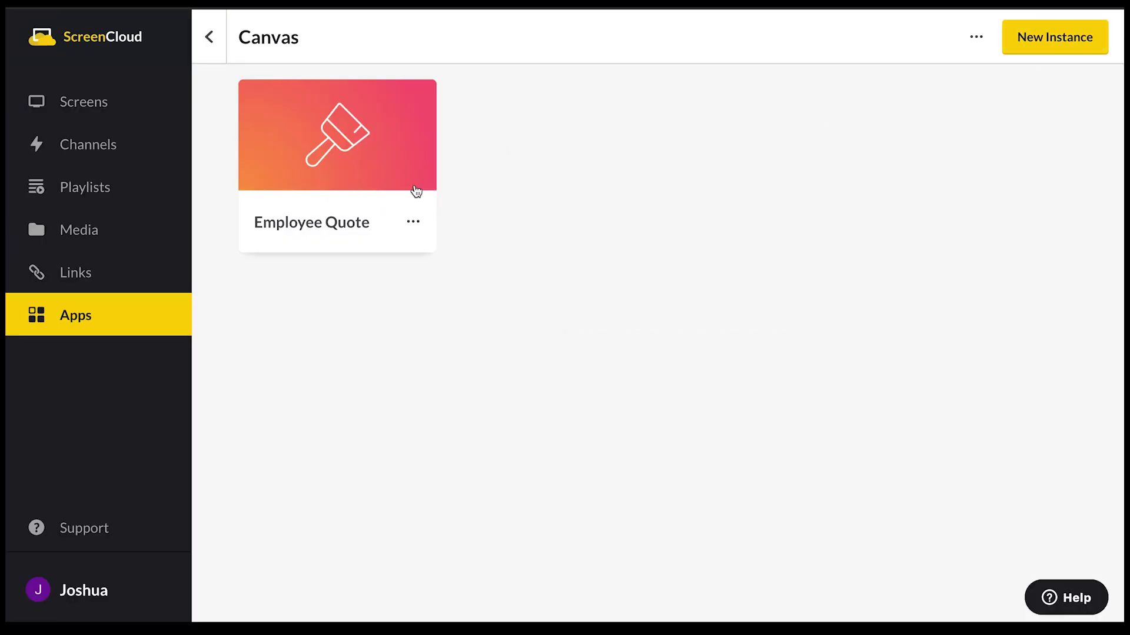